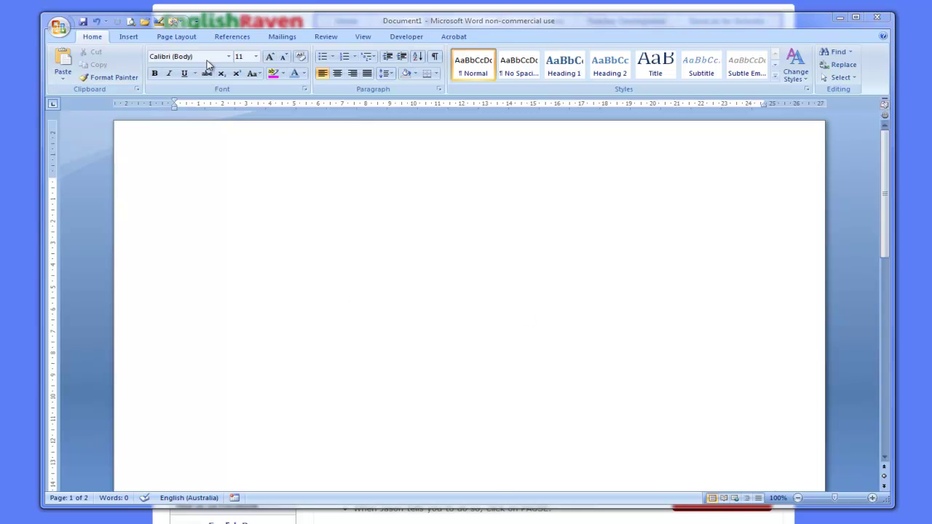
Step: Set the blank page to landscape orientation and return to the Home tab
left_click(175, 40)
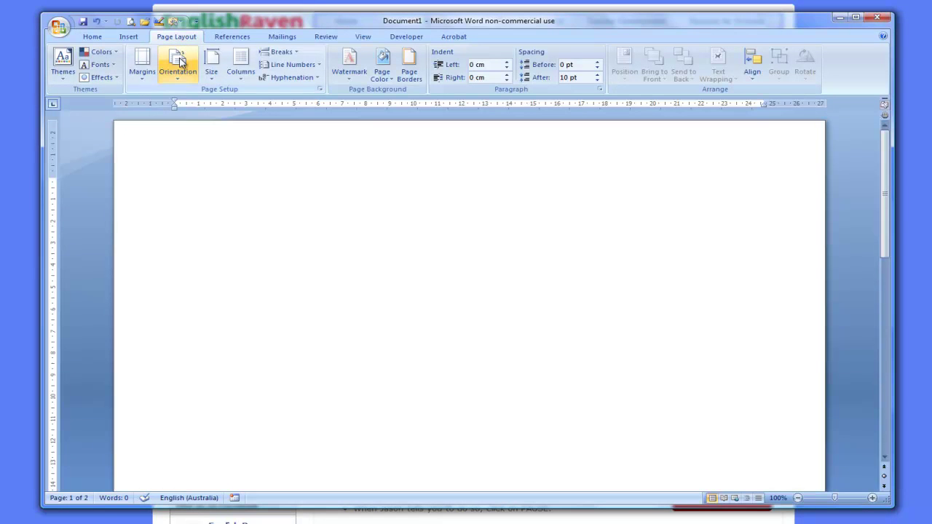
left_click(179, 62)
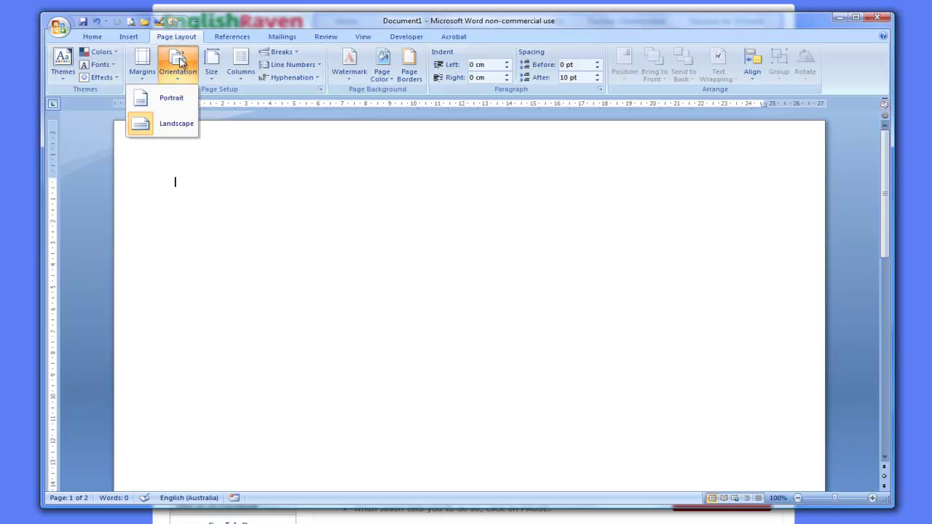
left_click(179, 62)
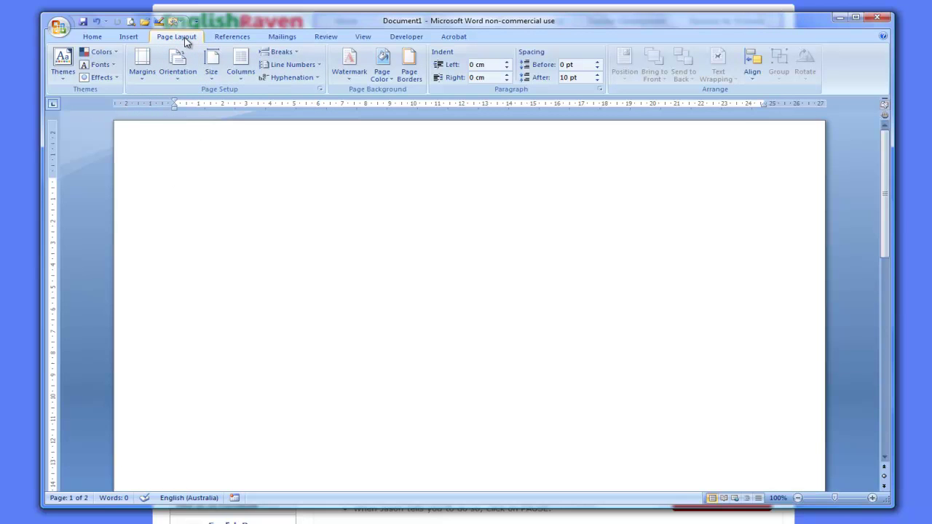
left_click(86, 38)
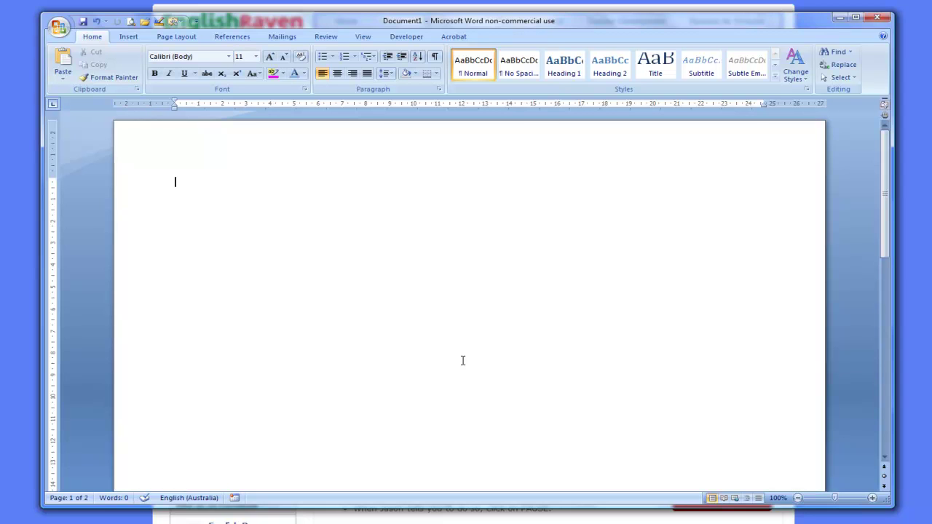
scroll(464, 349, "down", 2)
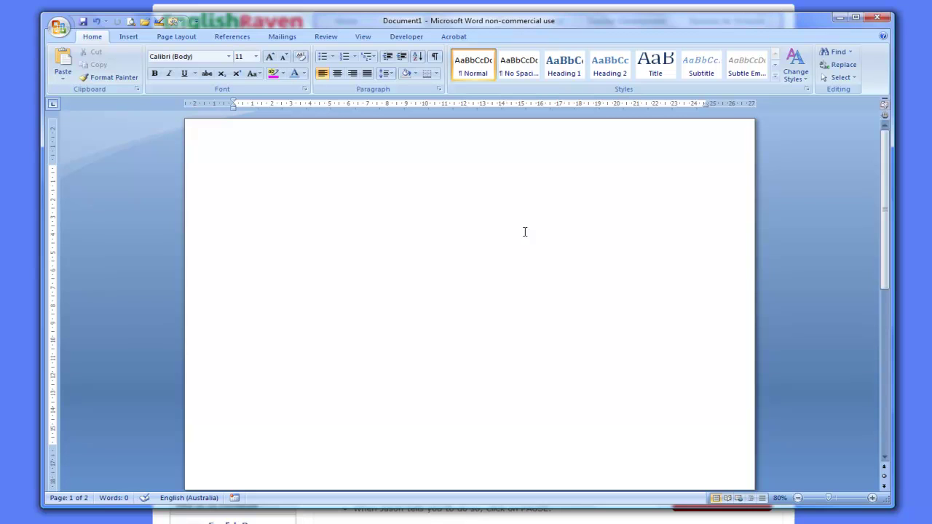
Step: Draw a thin rectangle, about 1.72 cm by 26.03 cm, across the page header
double_click(461, 141)
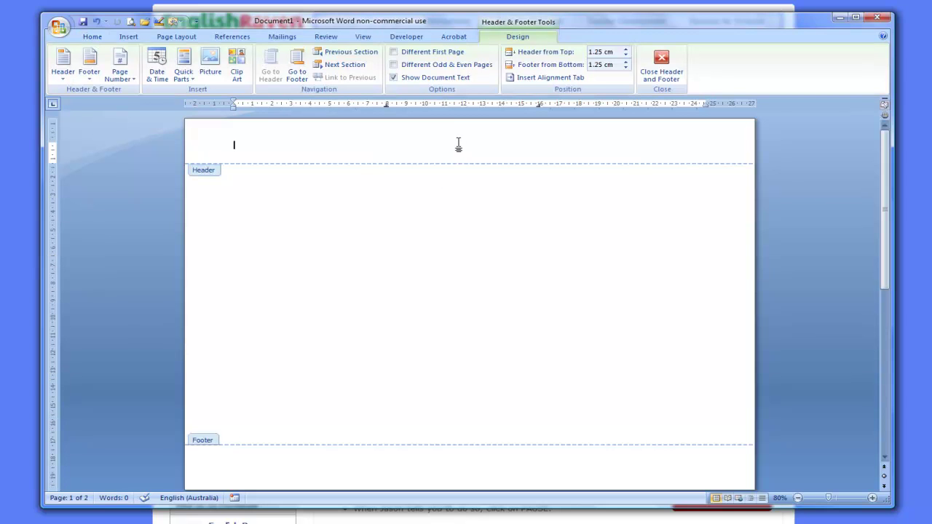
left_click(130, 38)
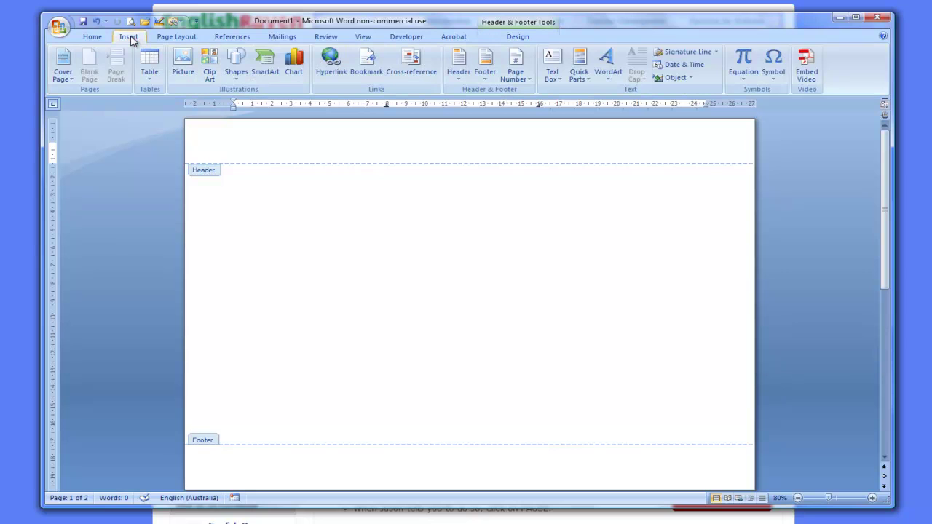
left_click(236, 60)
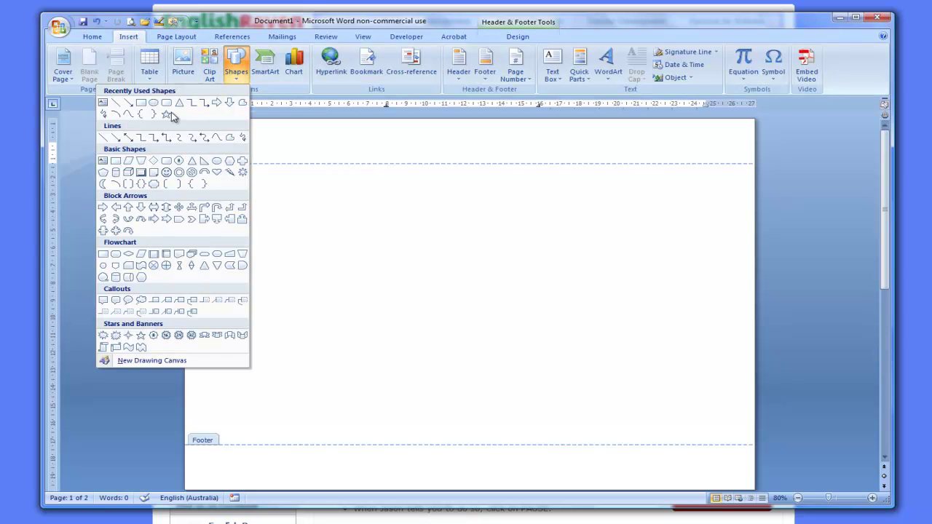
left_click(142, 103)
mouse_move(217, 129)
left_mouse_down()
mouse_move(666, 142)
mouse_move(717, 158)
left_mouse_up()
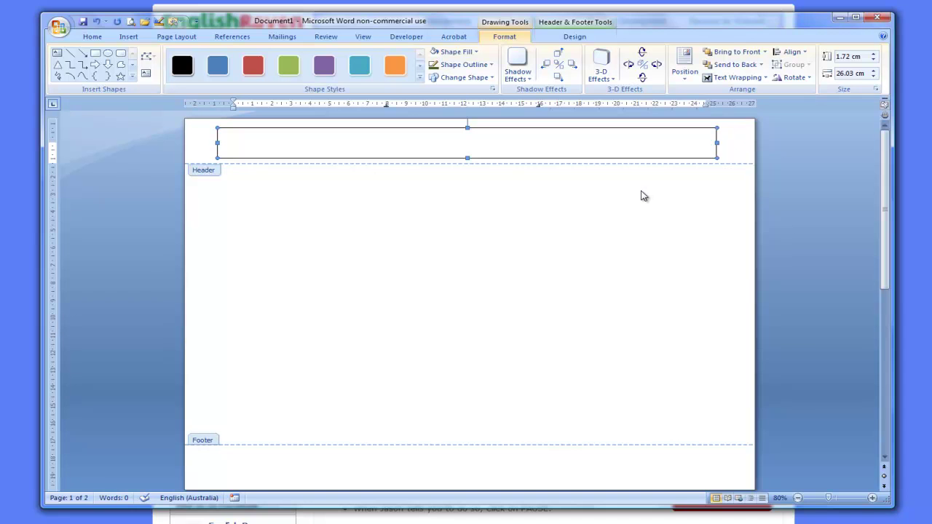
left_click(472, 53)
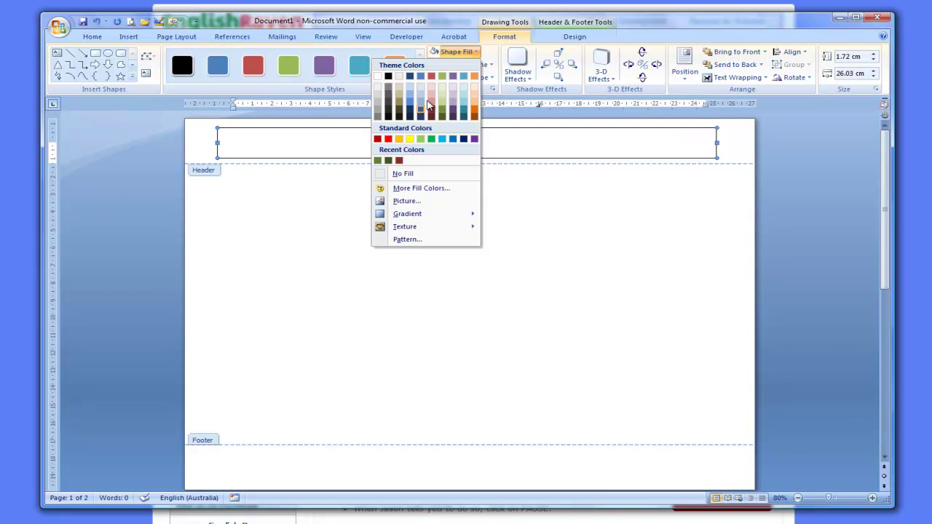
Step: Fill the header rectangle with the Horizontal brick pattern
left_click(410, 243)
left_click_drag(416, 287, 459, 189)
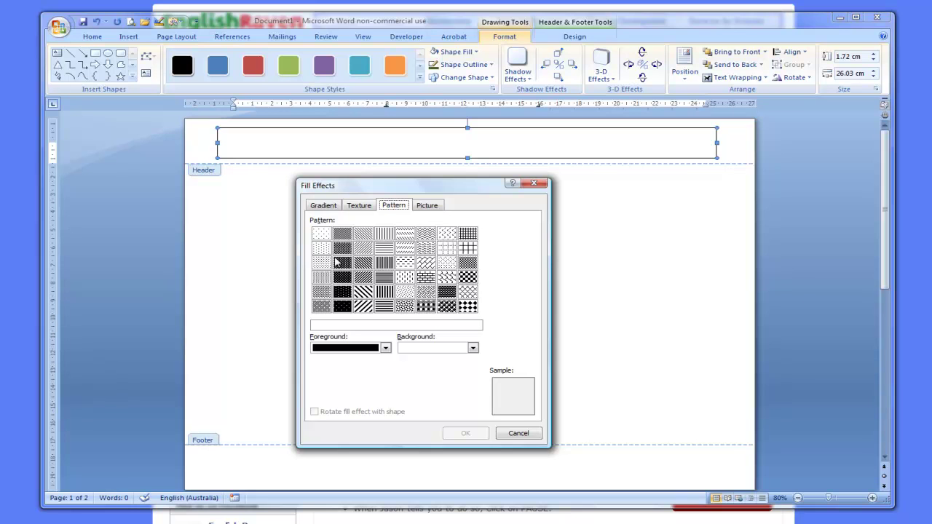
left_click(425, 278)
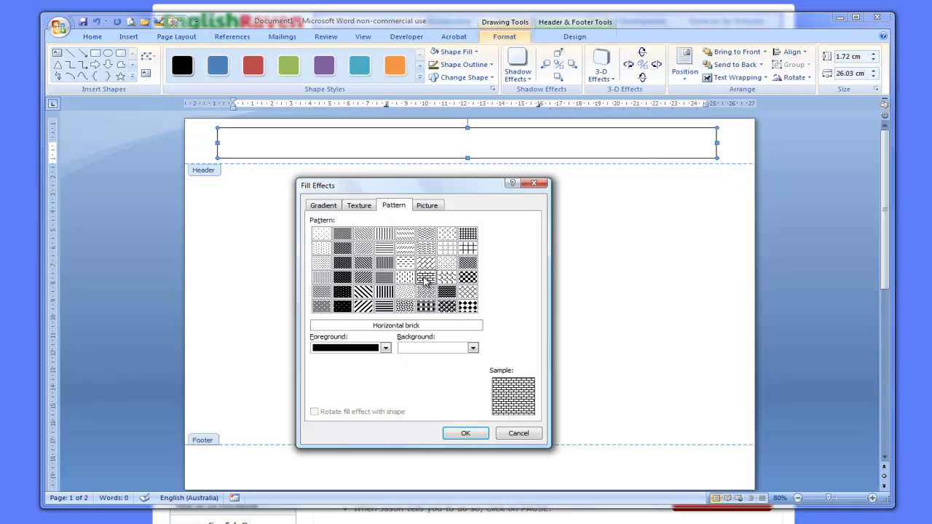
left_click(463, 433)
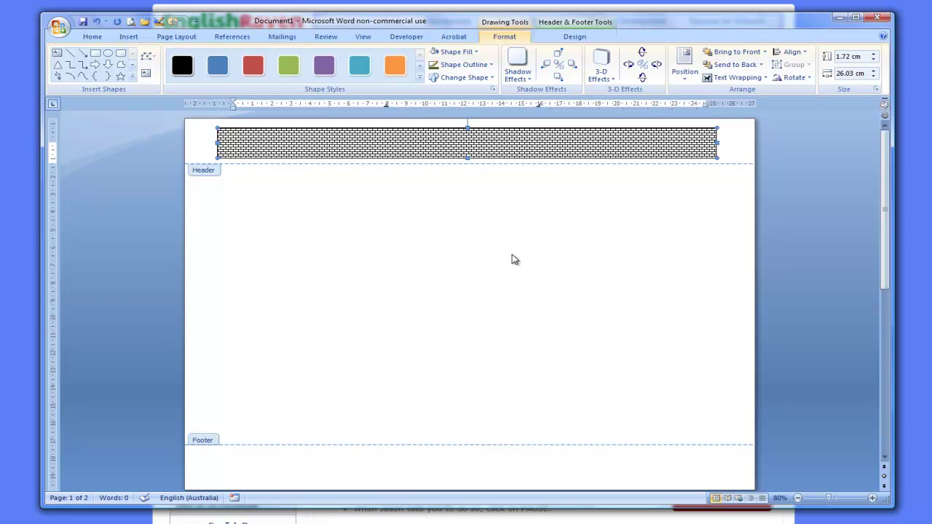
Step: Set the brick pattern's foreground to dark olive green and background to lighter olive green
left_click(466, 56)
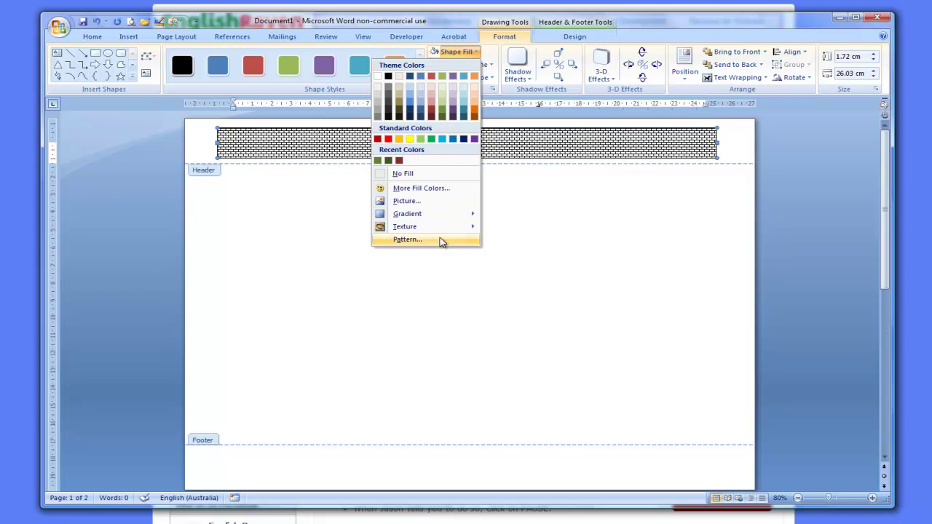
left_click(408, 240)
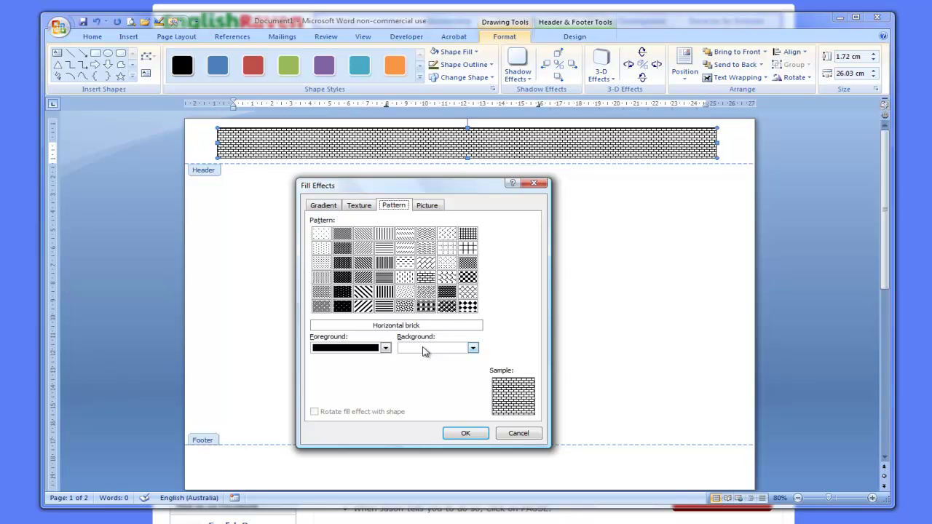
left_click(385, 349)
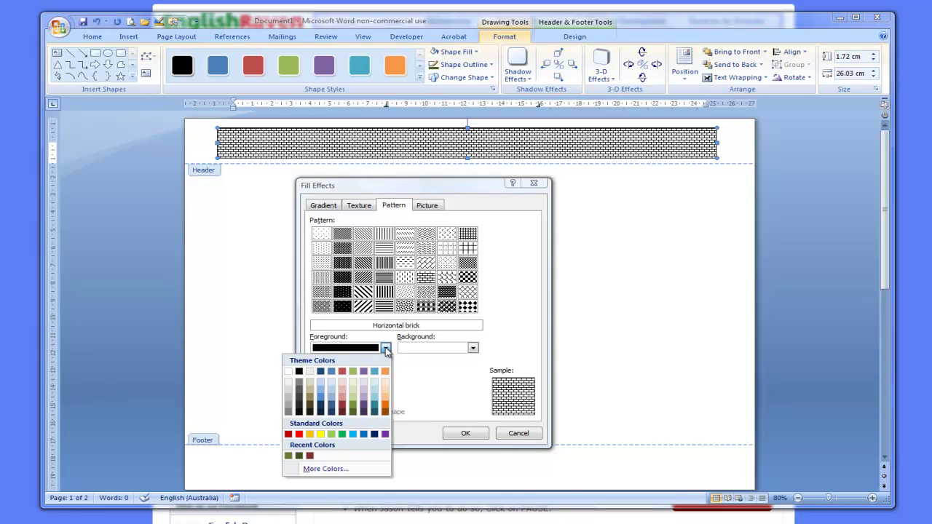
left_click(353, 413)
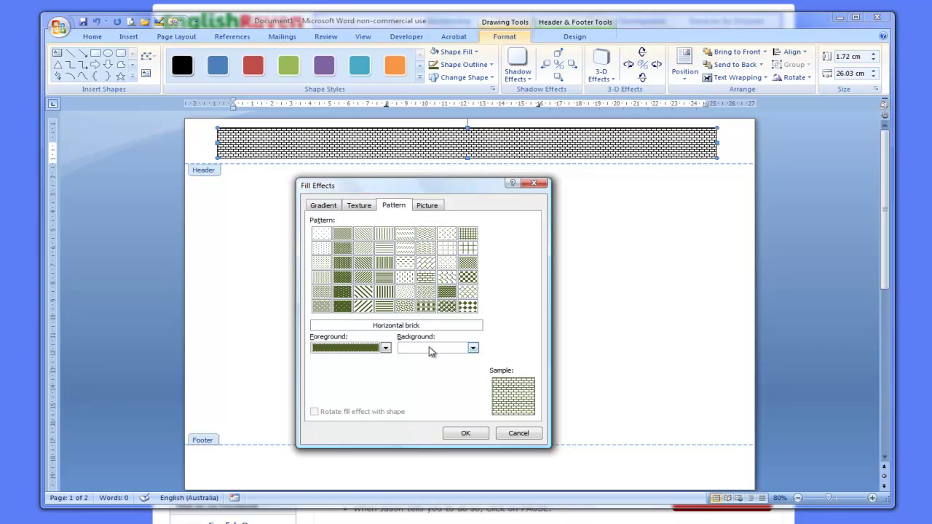
left_click(473, 349)
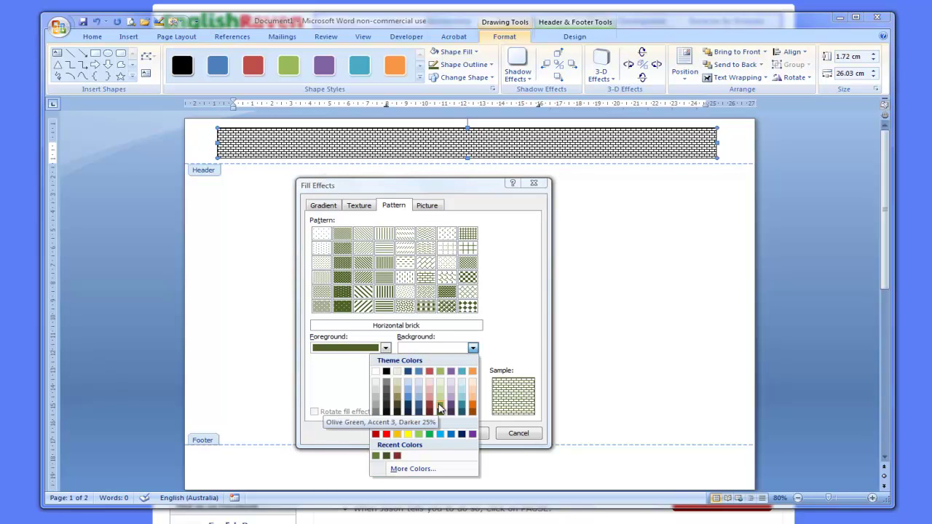
left_click(440, 407)
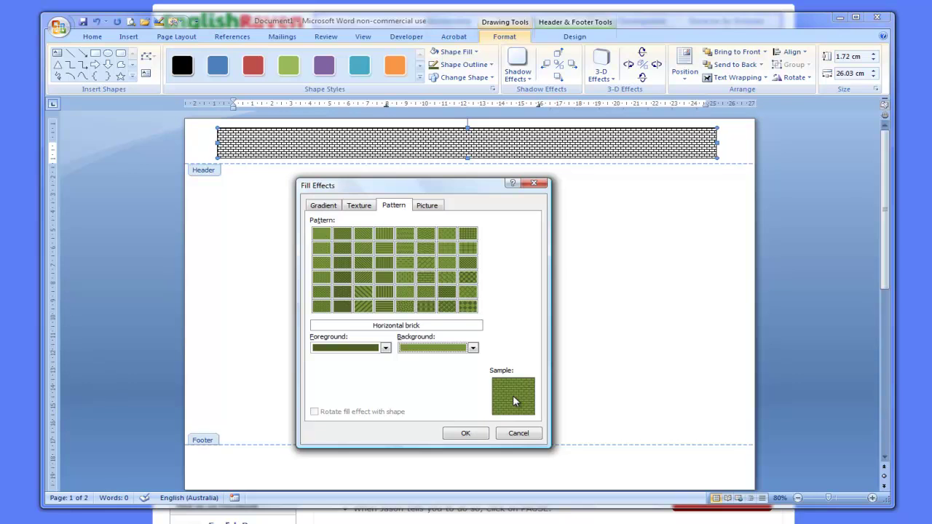
Step: Lighten the pattern foreground to a custom green around RGB 92, 115, 47
left_click(386, 348)
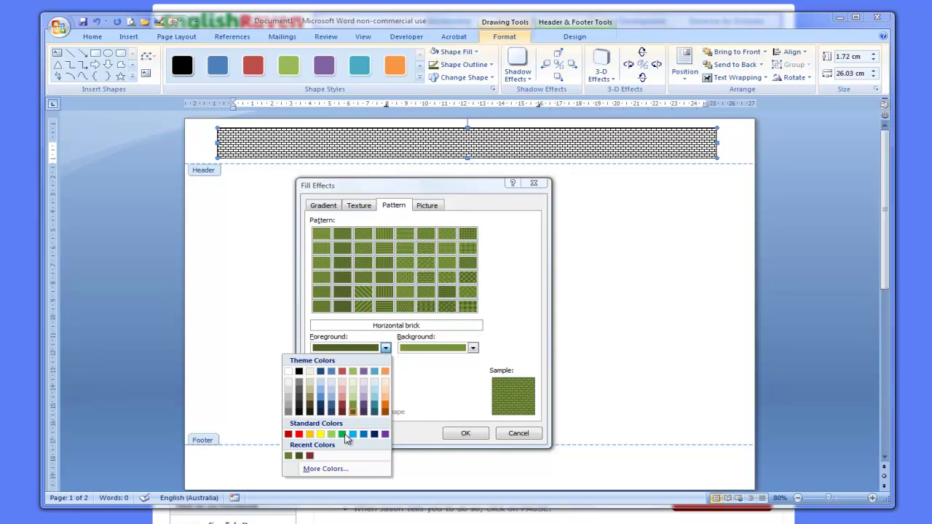
left_click(337, 469)
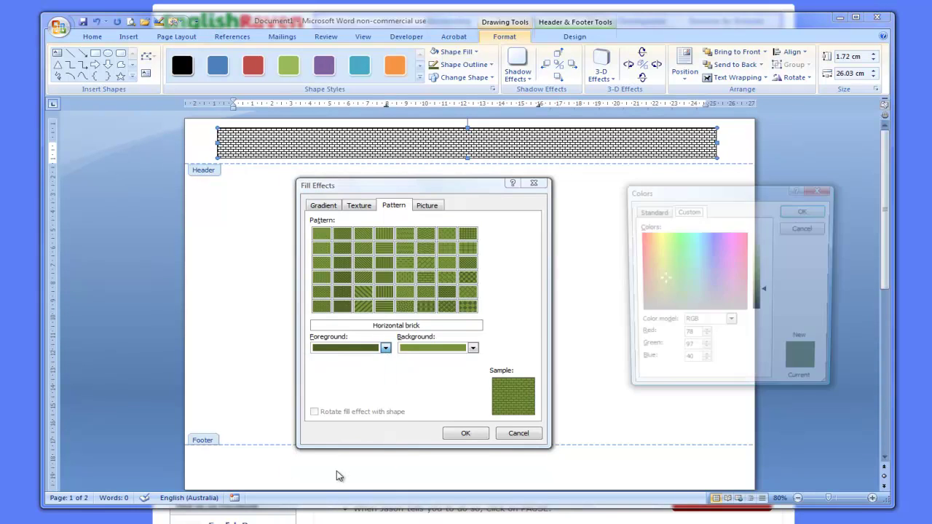
left_click(649, 212)
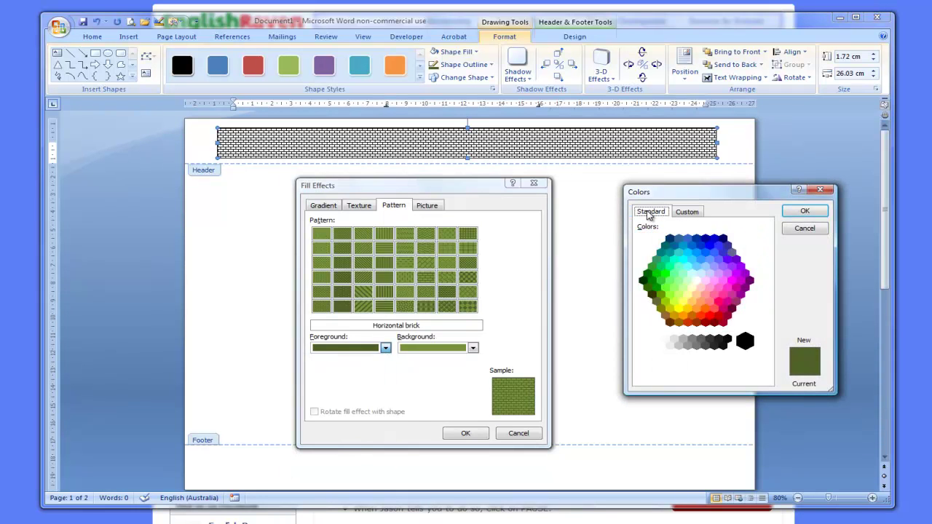
left_click(686, 211)
left_click(652, 213)
left_click(687, 211)
left_click(650, 216)
left_click(688, 212)
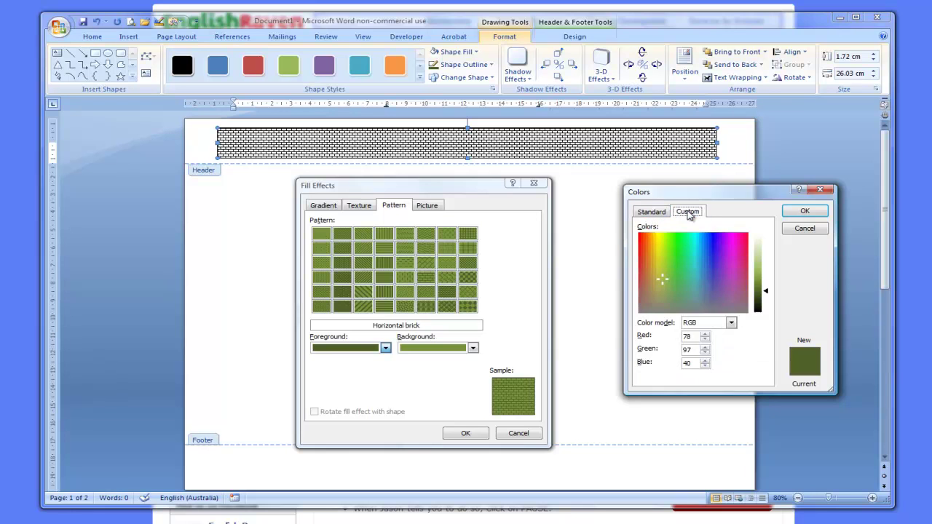
left_click(765, 290)
left_click(768, 291)
left_click(803, 211)
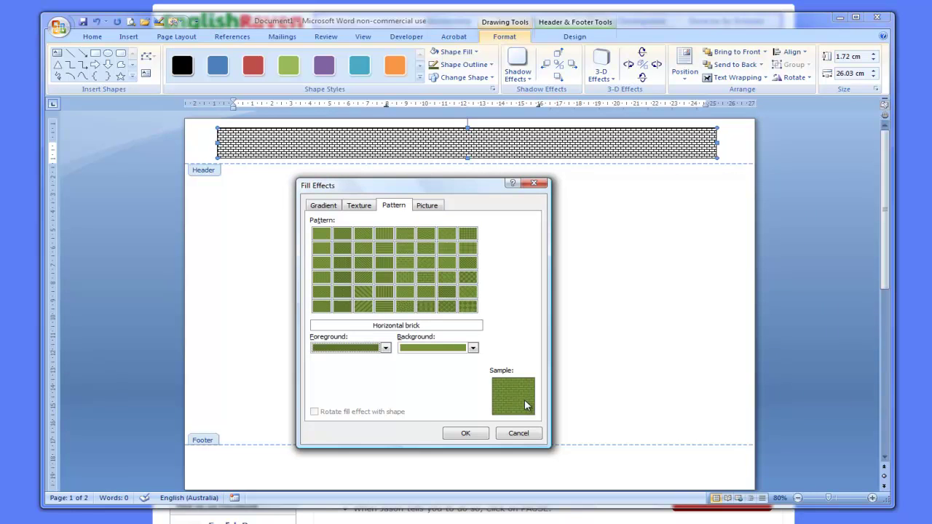
Step: Apply the green brick fill and stretch the band to 3.5 cm by 33.09 cm across the page top
left_click(466, 434)
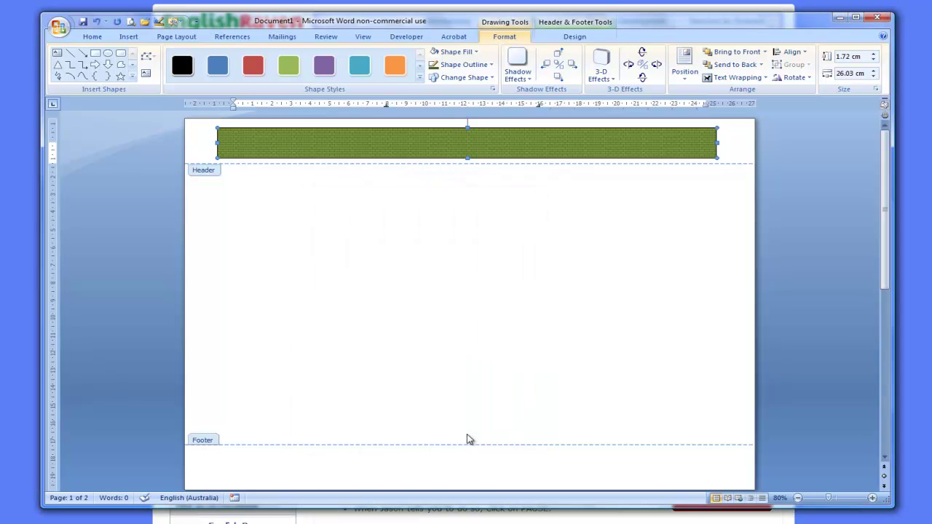
left_click_drag(717, 143, 780, 143)
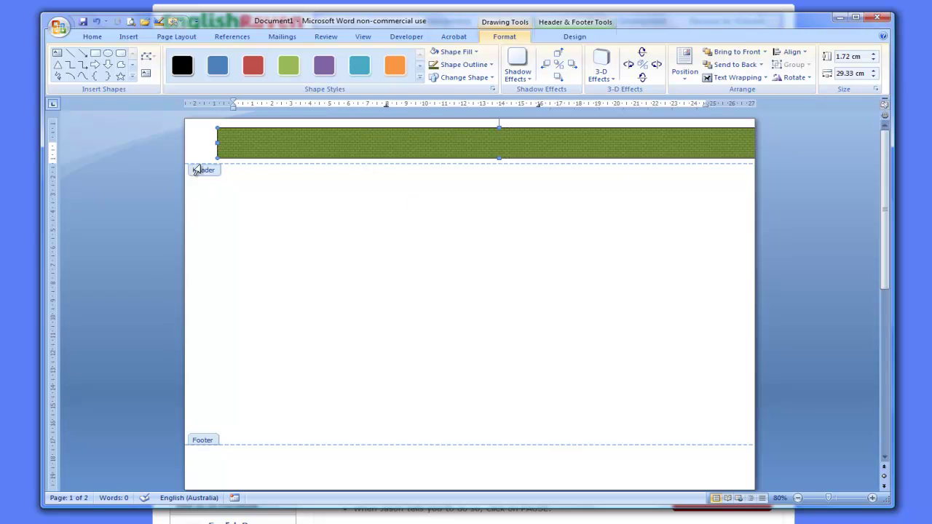
left_click_drag(217, 143, 142, 150)
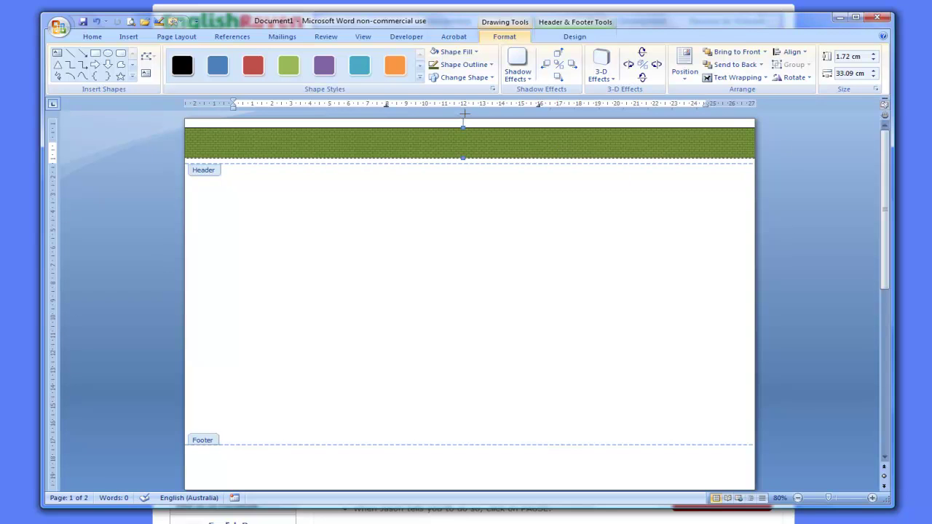
left_click_drag(463, 128, 464, 114)
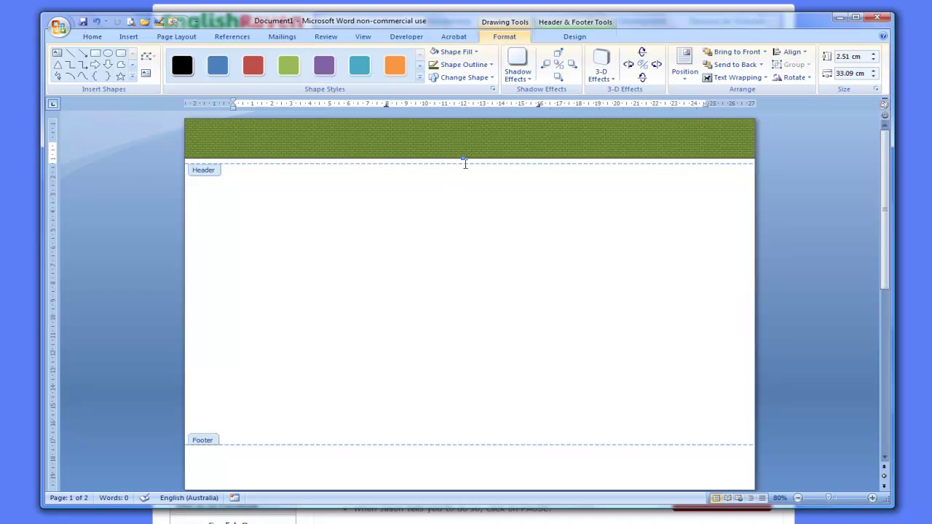
left_click_drag(461, 156, 462, 175)
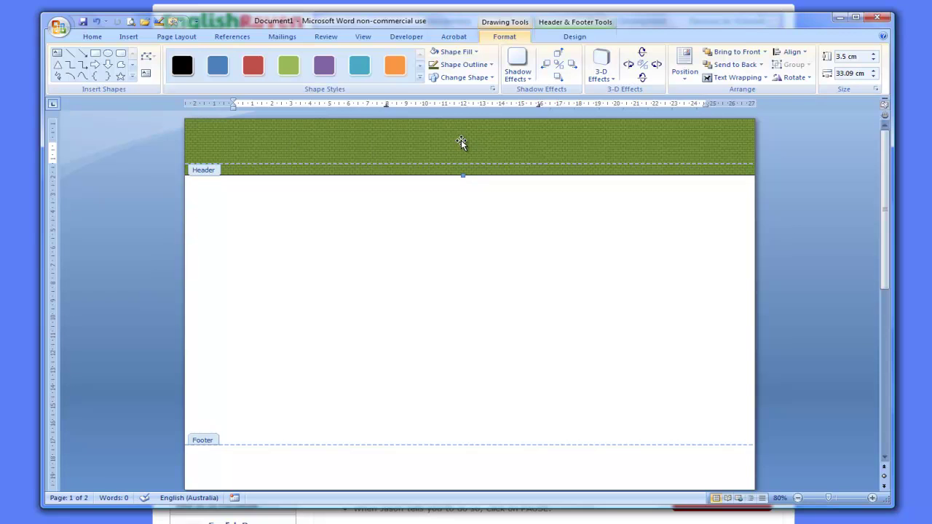
left_click(92, 38)
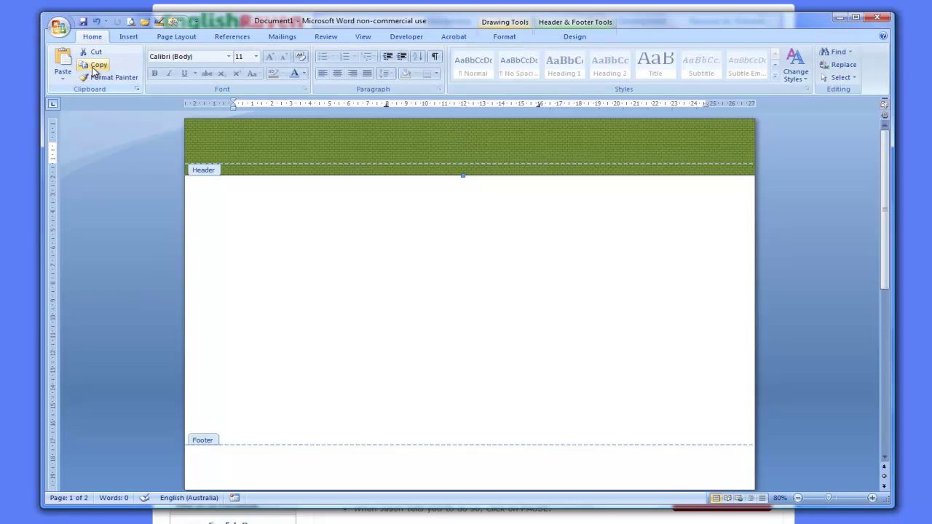
Step: Paste a copy of the brick band and move it down over the footer
left_click(63, 62)
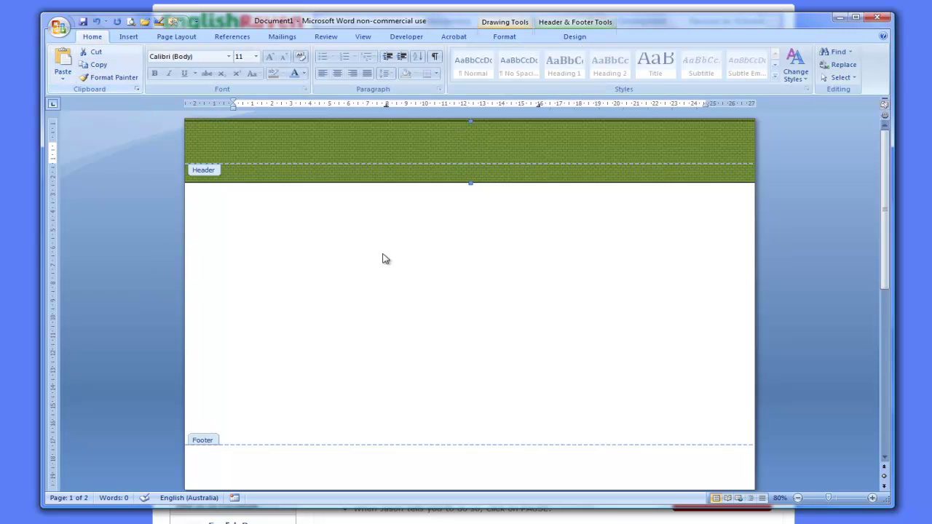
left_click_drag(596, 177, 587, 485)
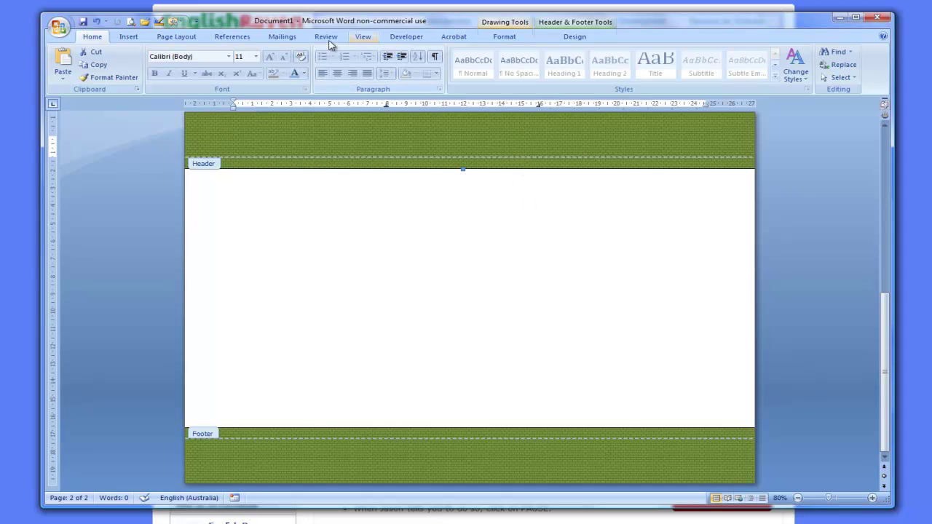
Step: Set No Outline on both the top and bottom brick bands
left_click(516, 37)
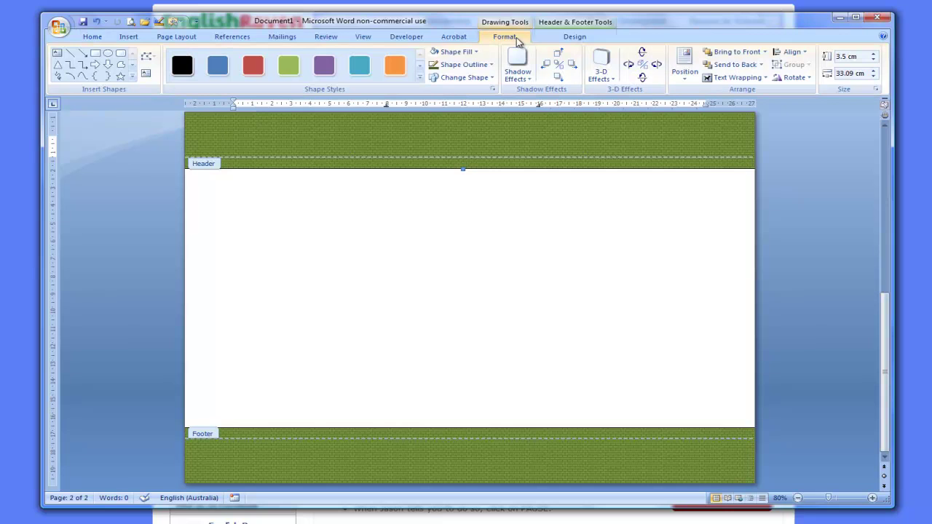
left_click(468, 67)
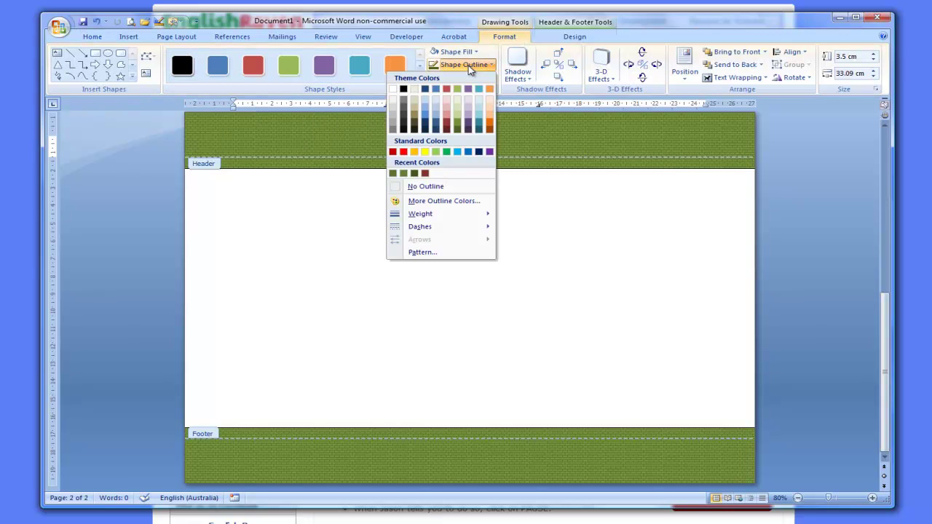
left_click(437, 187)
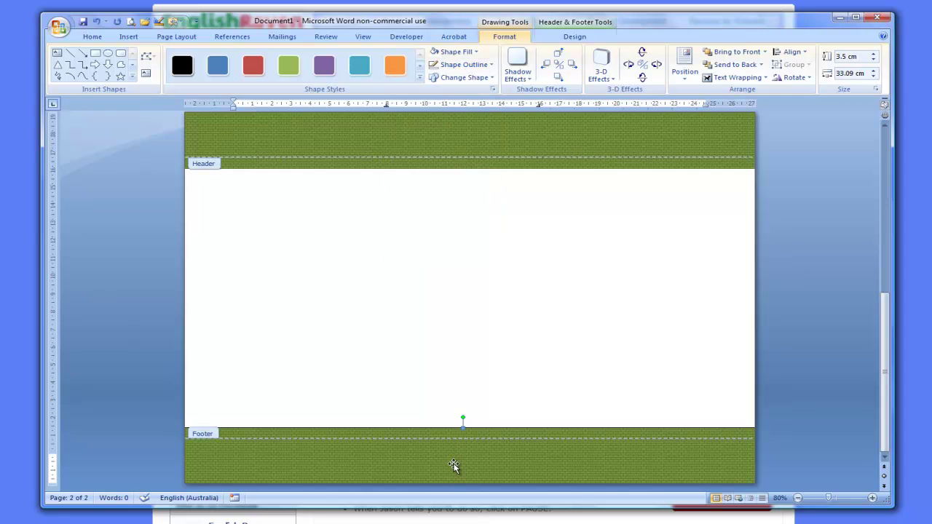
left_click(465, 64)
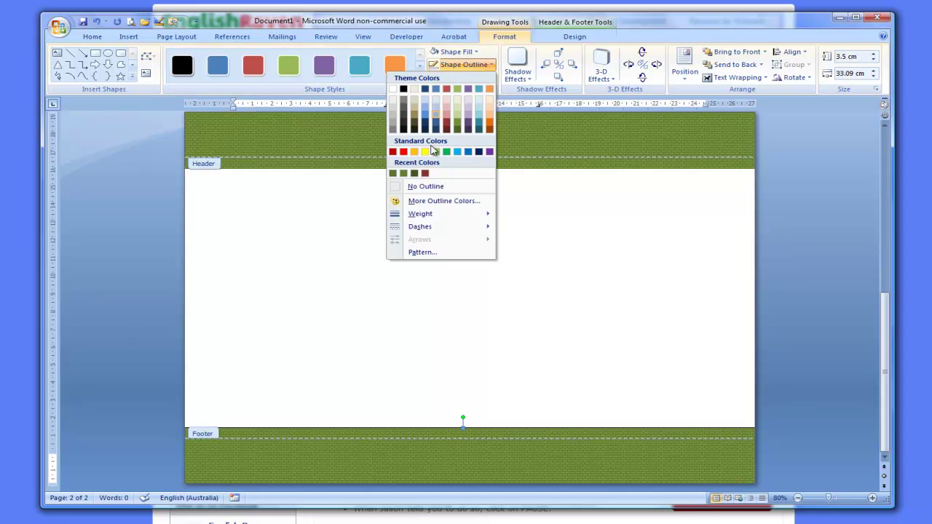
left_click(434, 188)
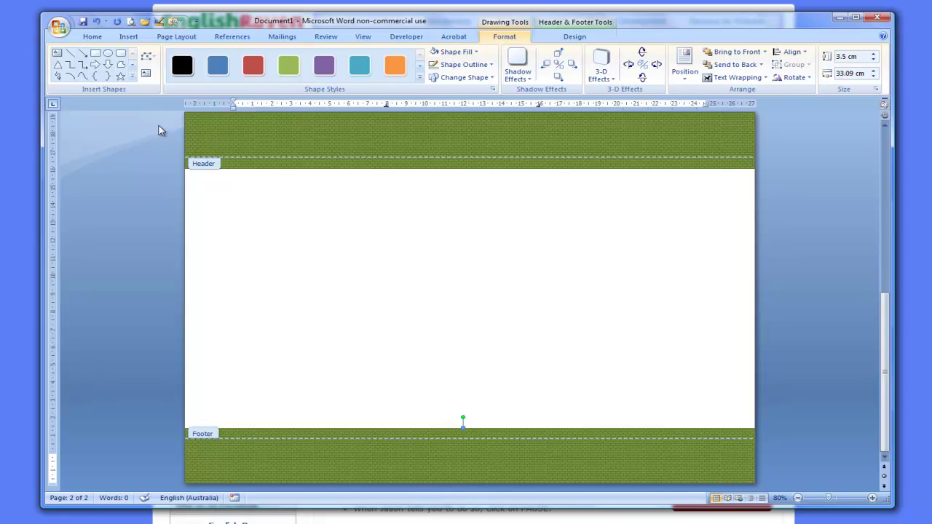
left_click(131, 38)
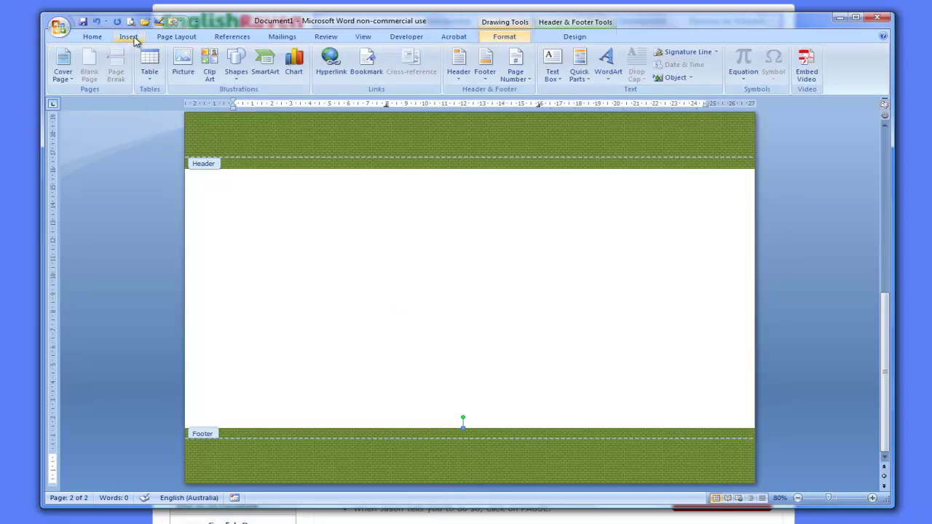
Step: Draw an oval about 6.63 cm by 13.79 cm in the white page body
left_click(237, 64)
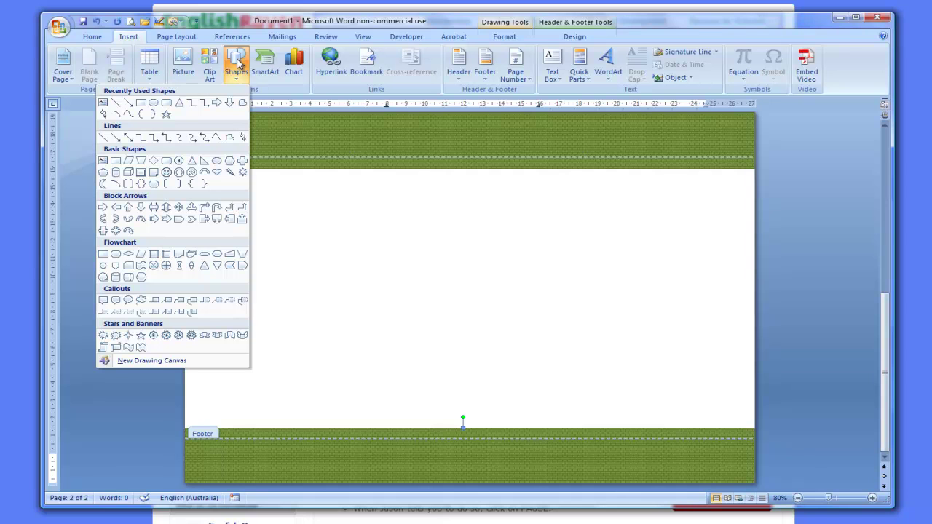
left_click(153, 103)
mouse_move(251, 201)
left_mouse_down()
mouse_move(386, 225)
mouse_move(516, 317)
left_mouse_up()
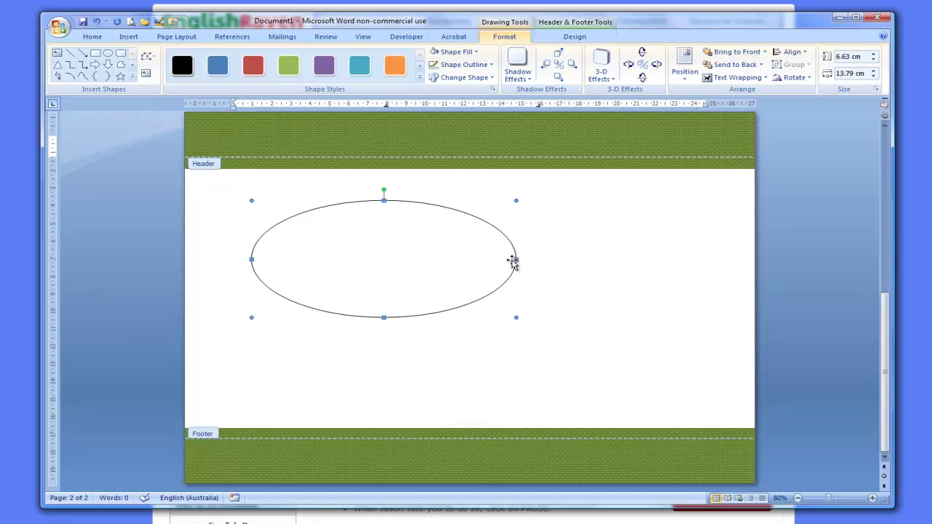
Step: Widen the oval far past both page edges while keeping it centred on the page
left_click_drag(384, 256, 324, 230)
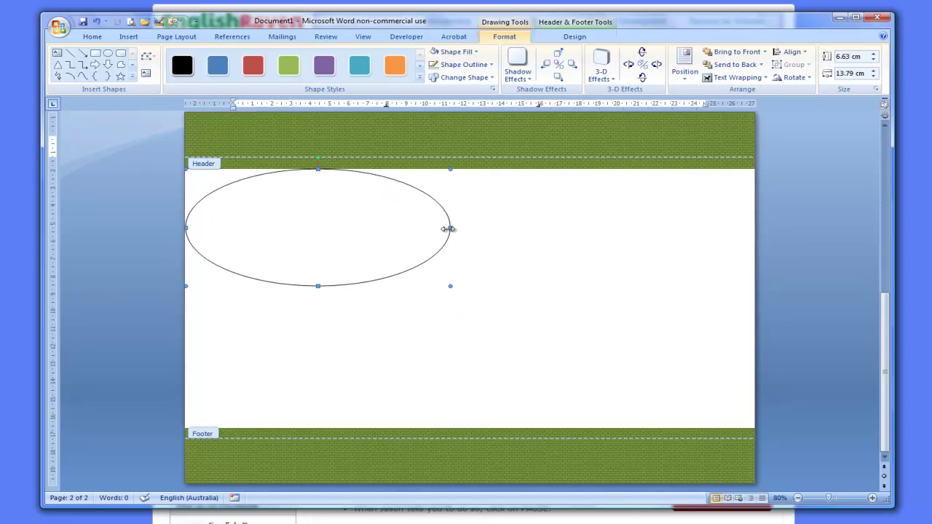
left_click_drag(581, 228, 743, 230)
left_click_drag(469, 312, 465, 420)
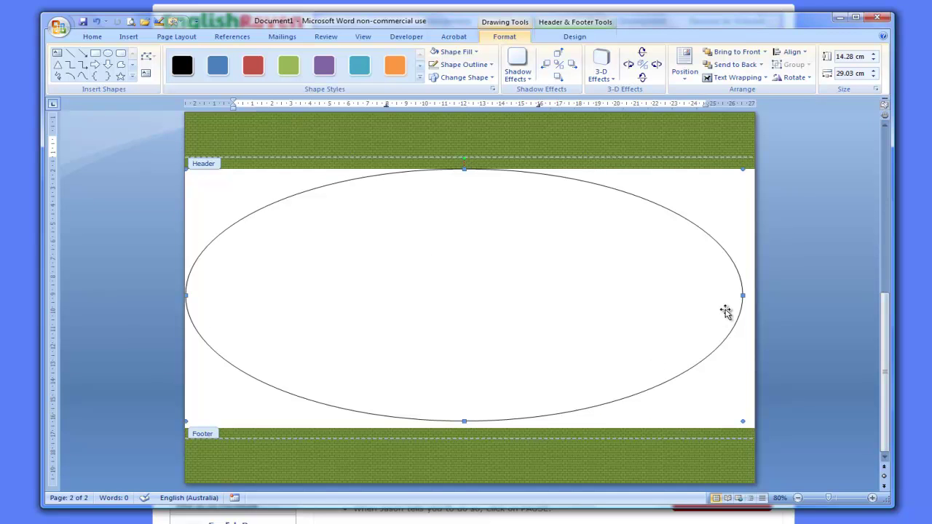
left_click_drag(741, 296, 869, 296)
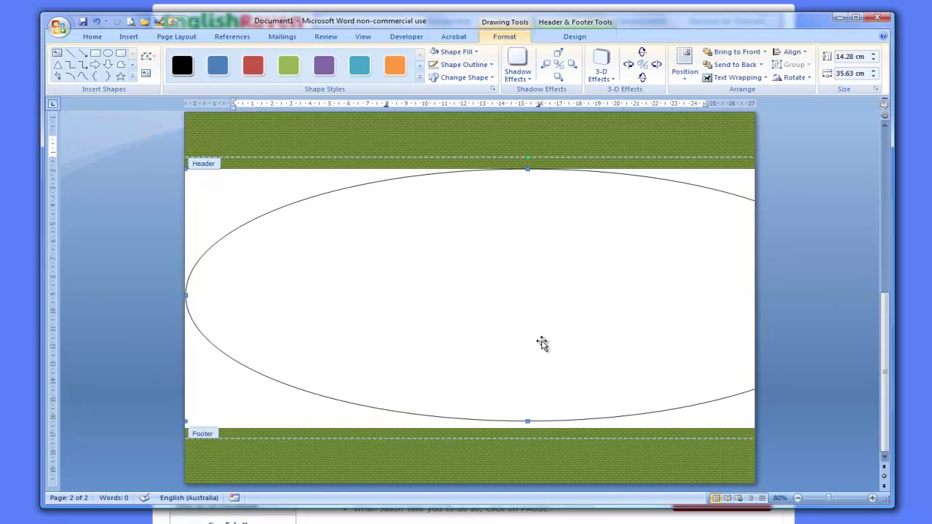
left_click_drag(126, 298, 96, 299)
left_click_drag(623, 318, 479, 319)
left_click_drag(727, 302, 862, 302)
left_click_drag(518, 309, 478, 298)
left_click_drag(753, 295, 849, 302)
left_click_drag(413, 304, 480, 315)
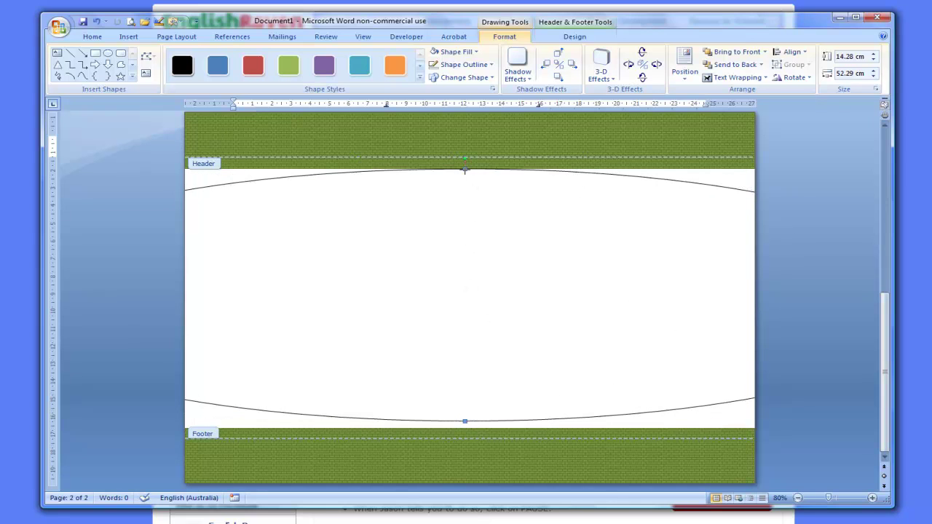
Step: Extend the oval's top to the header line and bottom to the footer line, reaching 15.8 by 52.29 cm
left_click_drag(465, 170, 464, 157)
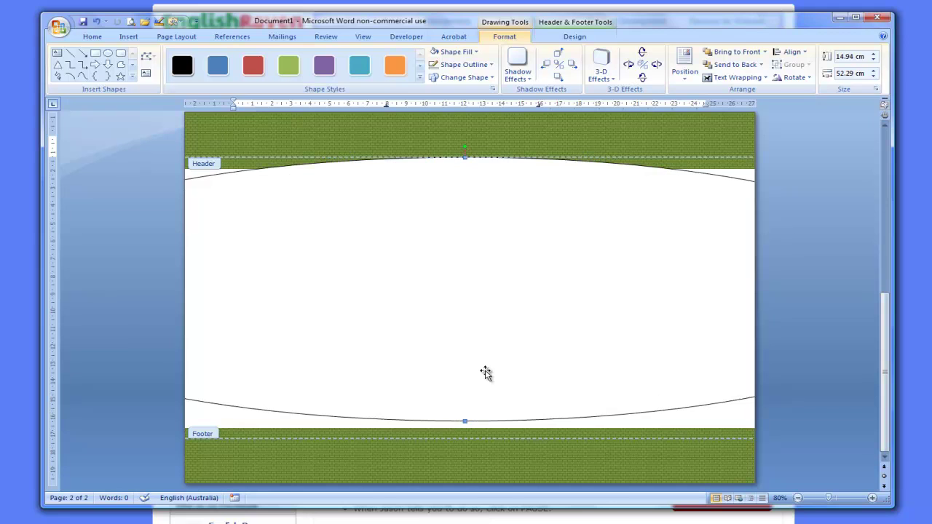
left_click_drag(465, 420, 465, 435)
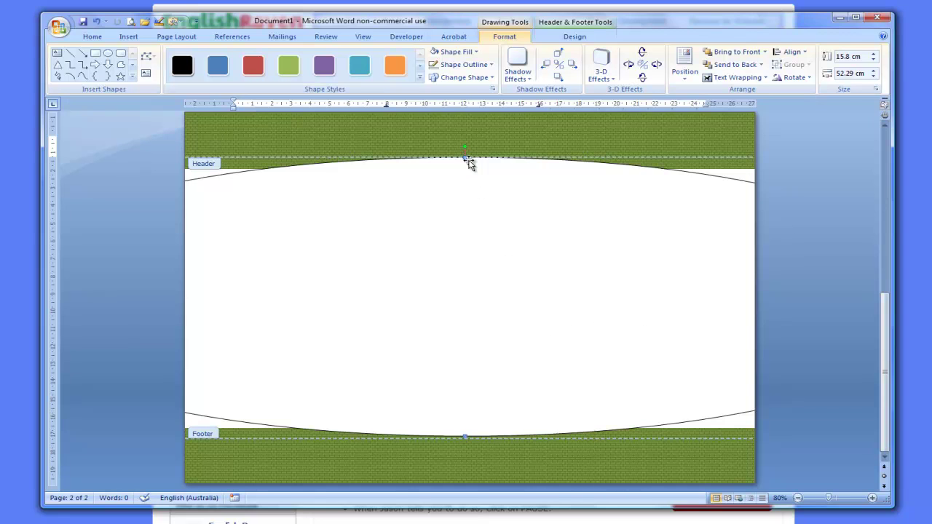
left_click_drag(465, 155, 464, 145)
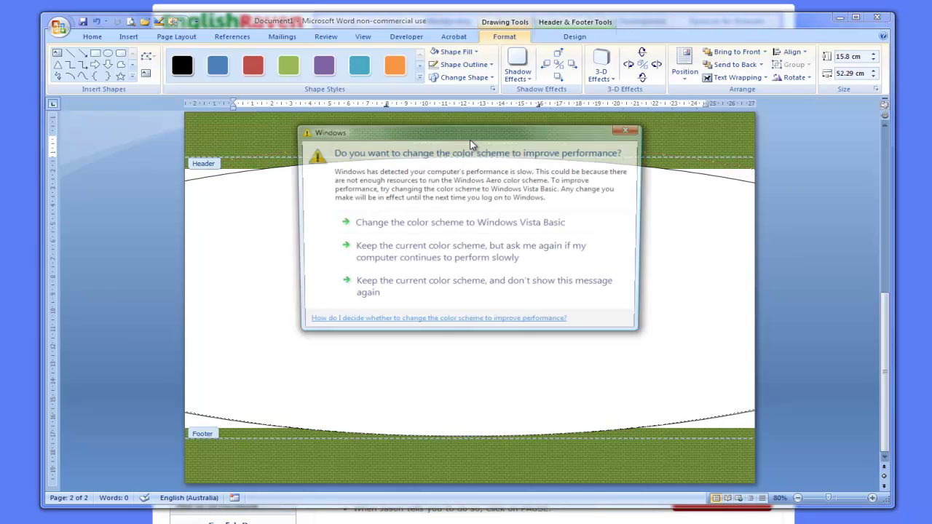
Step: Dismiss the Windows colour scheme prompt, stretch the oval to 17.91 cm tall and centre it
left_click(464, 289)
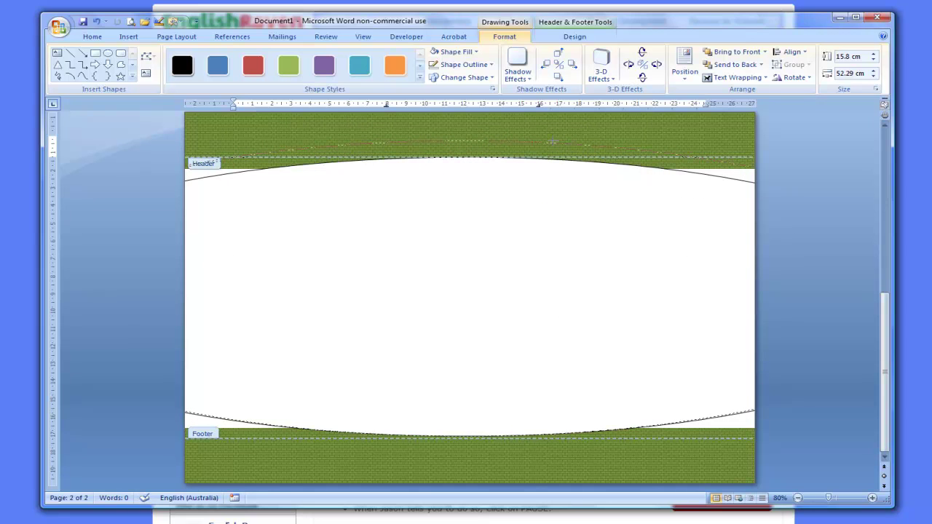
left_click_drag(554, 141, 553, 144)
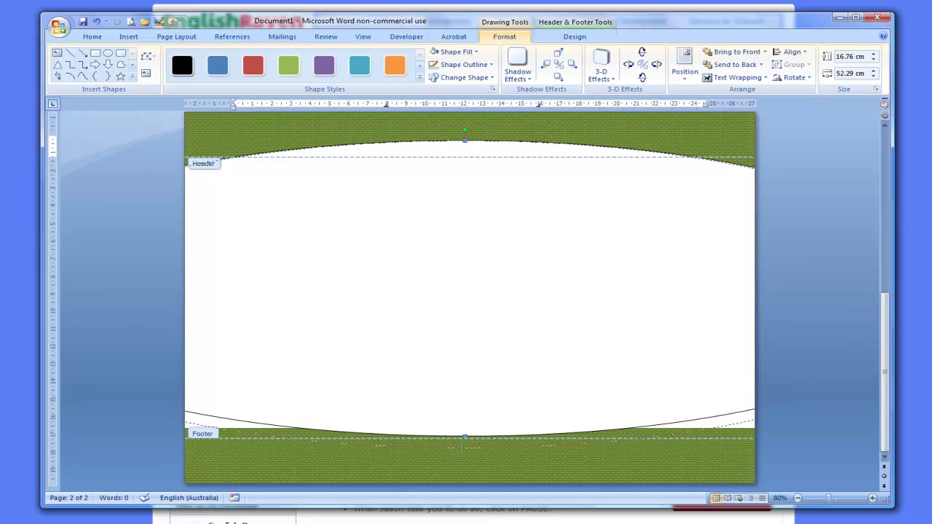
left_click_drag(465, 437, 465, 457)
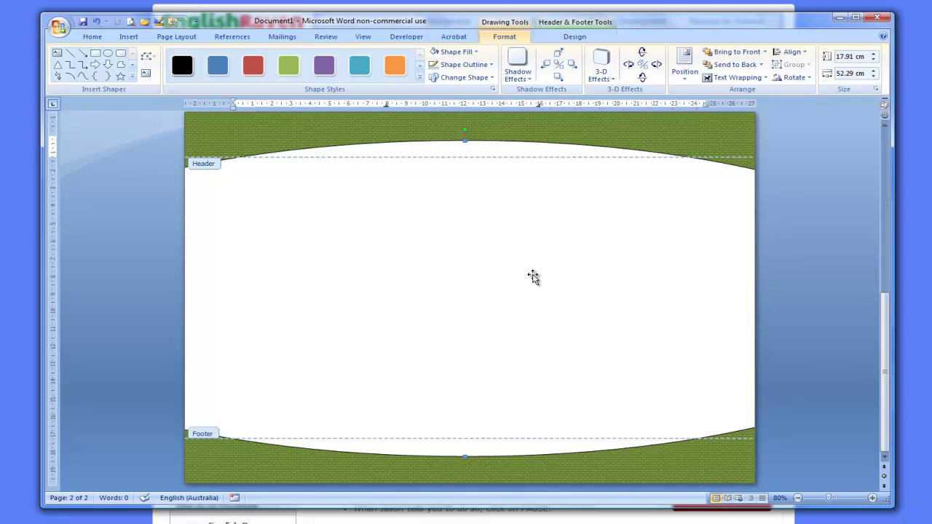
left_click_drag(478, 284, 479, 287)
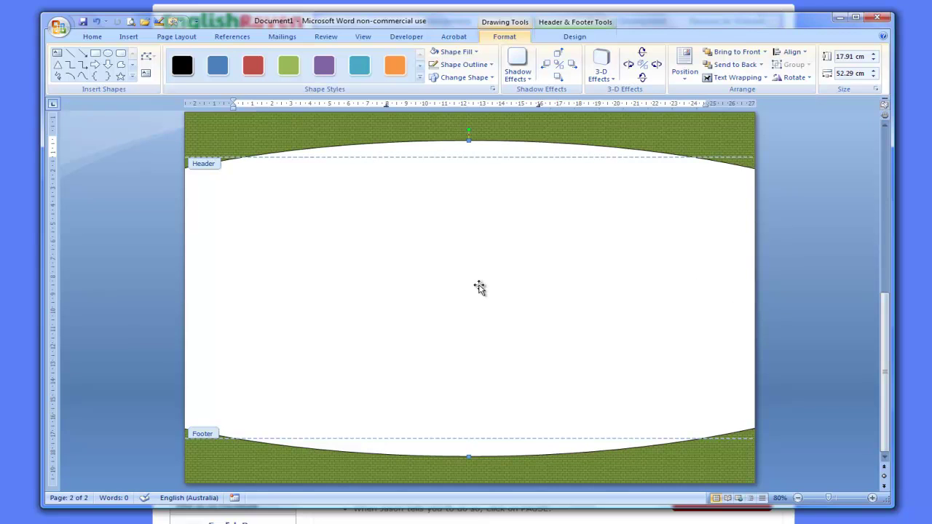
left_click_drag(478, 285, 496, 288)
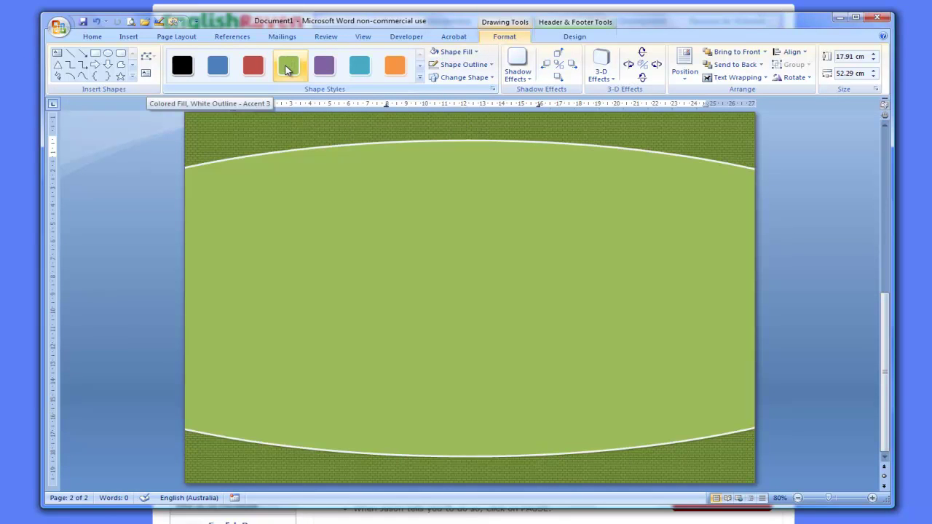
Step: Give the central oval a green style with a white outline, then change its fill to white
left_click(288, 69)
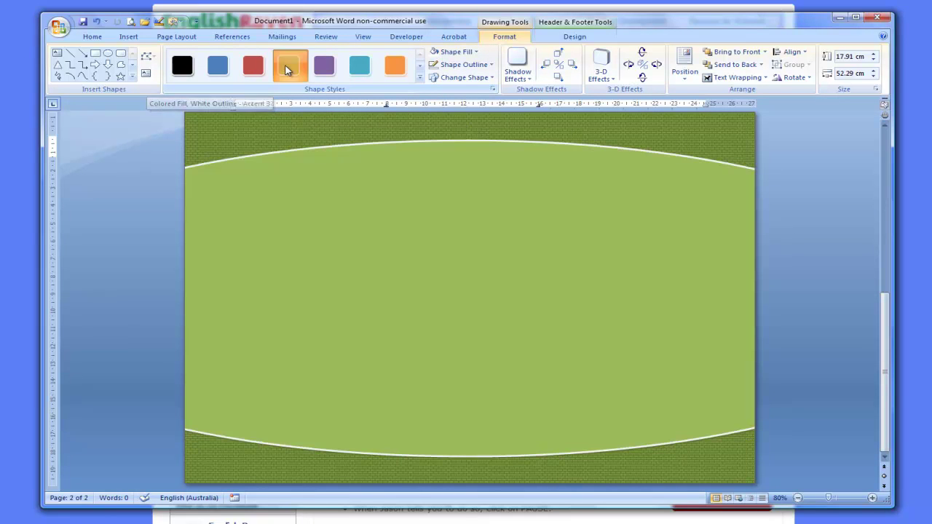
left_click(455, 52)
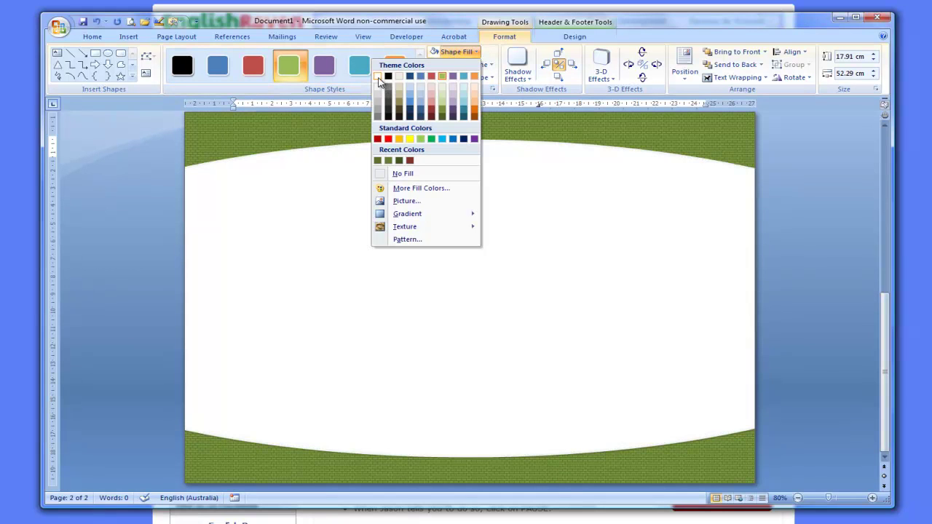
left_click(377, 77)
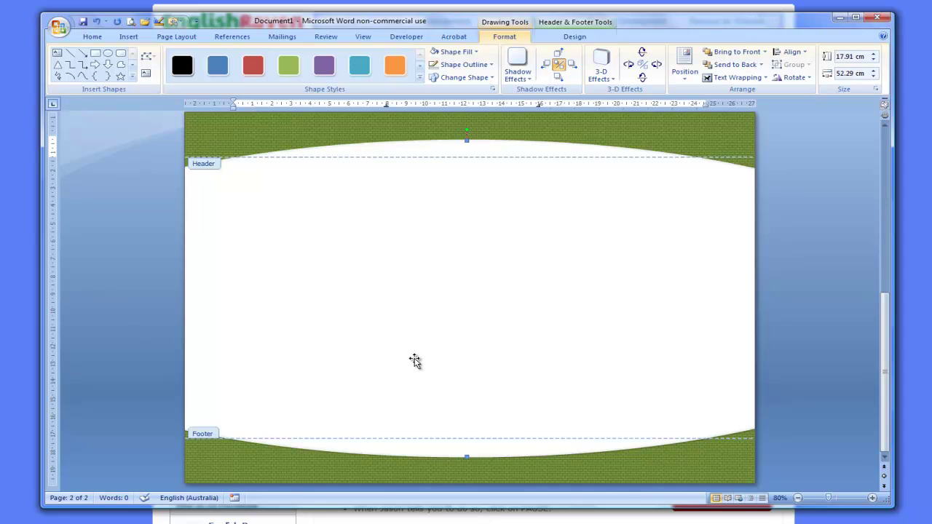
left_click(60, 27)
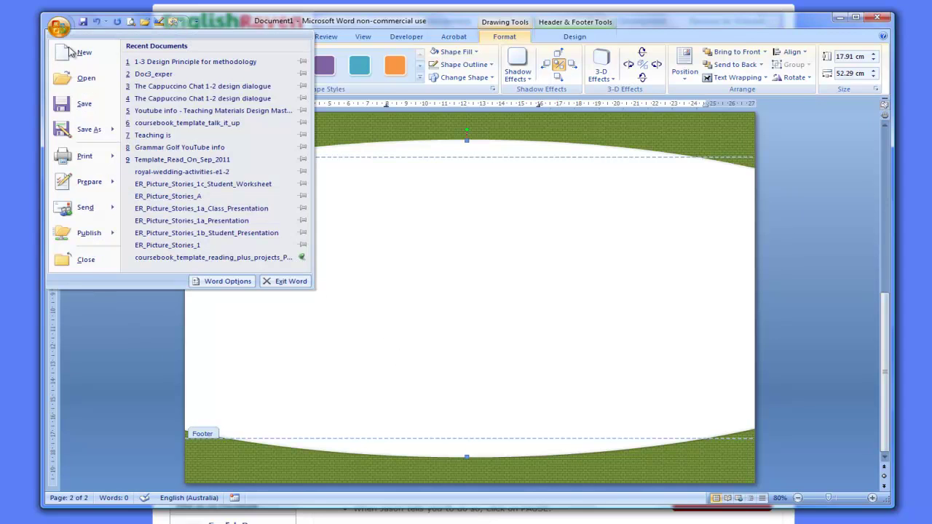
mouse_move(100, 163)
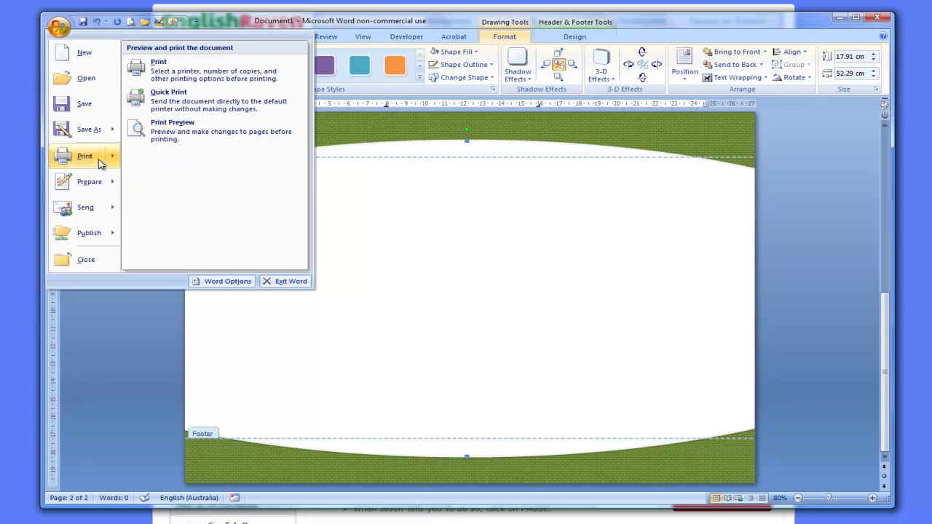
left_click(182, 132)
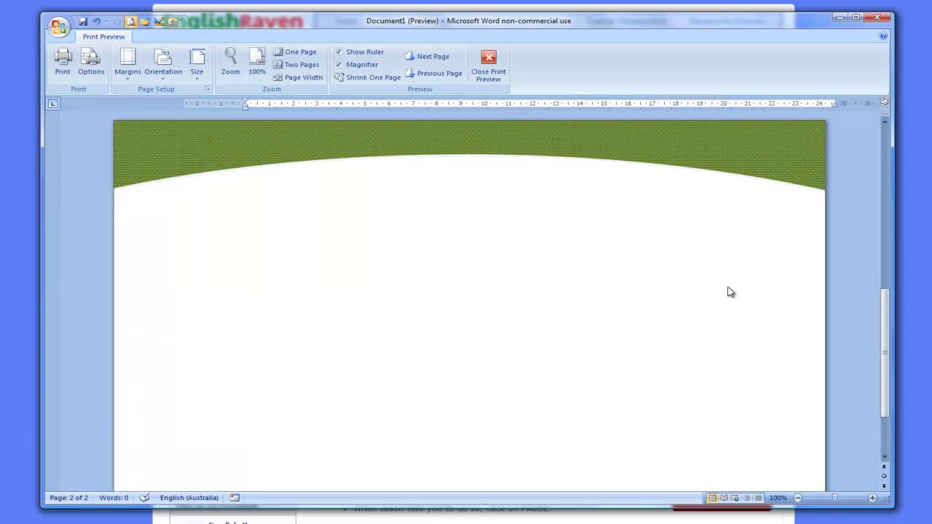
scroll(728, 291, "down", 2)
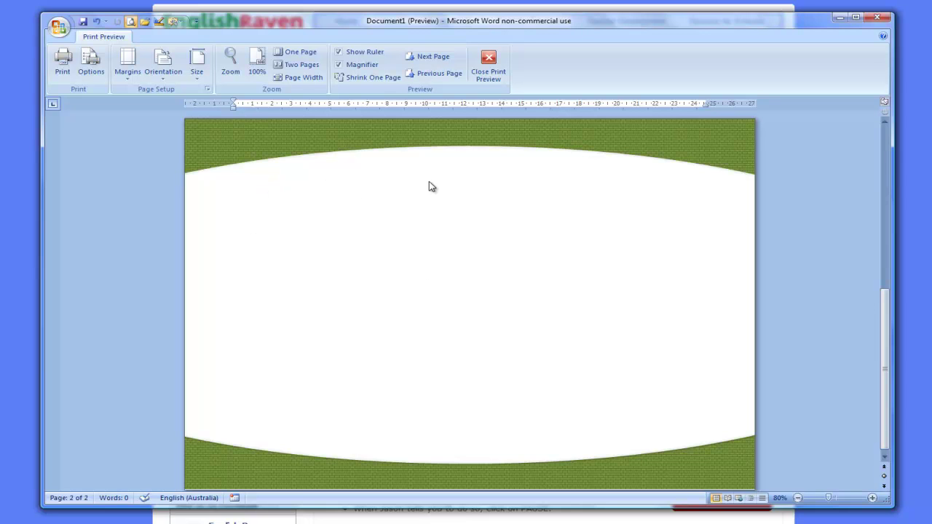
left_click(489, 69)
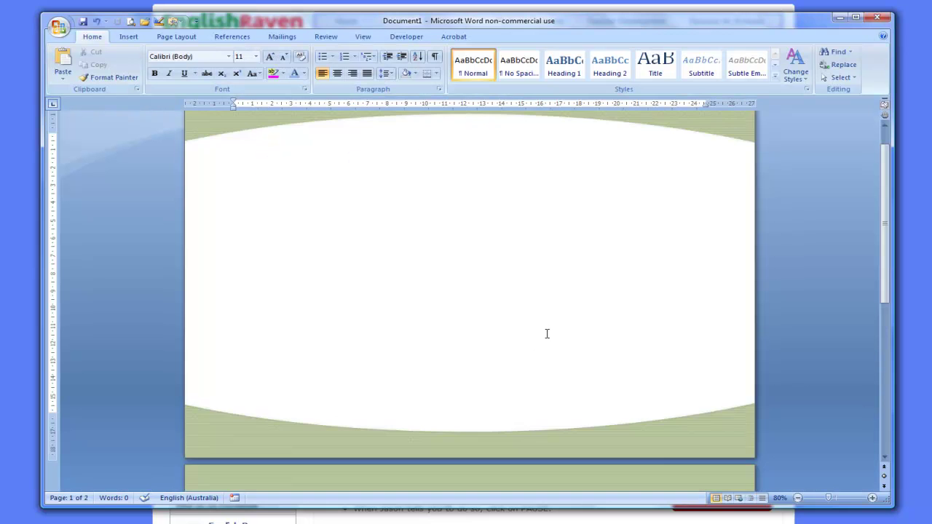
scroll(547, 335, "up", 10)
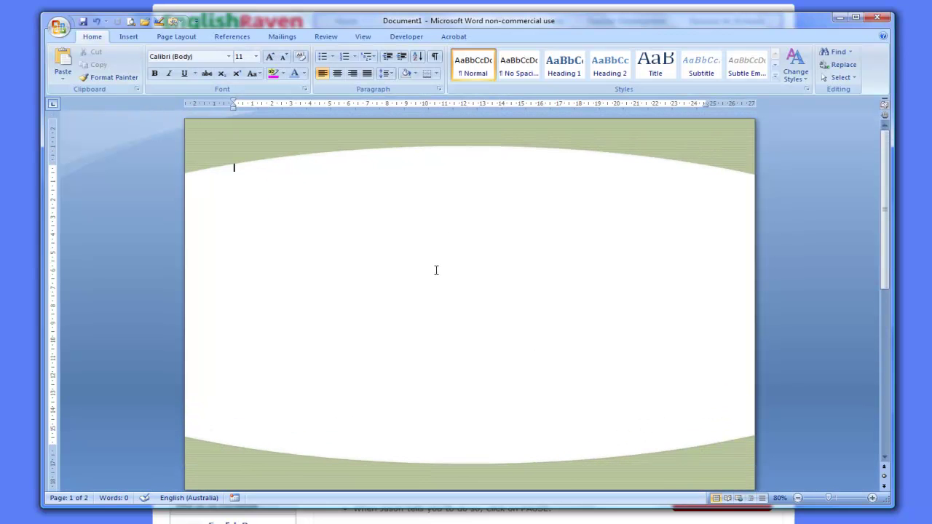
left_click(58, 28)
mouse_move(73, 160)
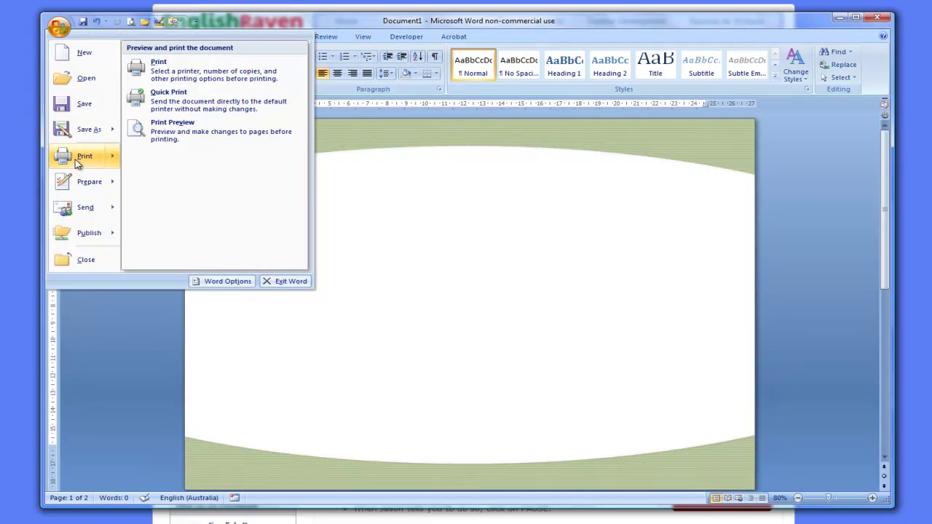
left_click(163, 131)
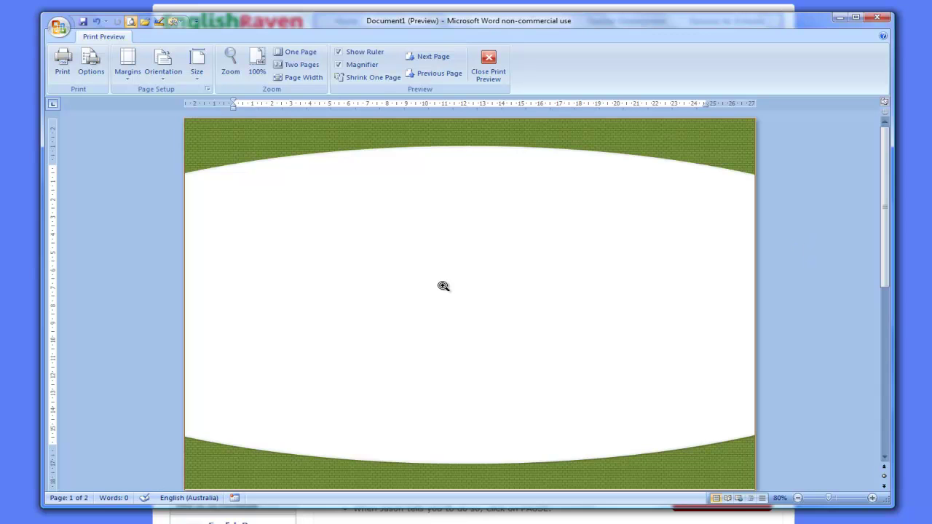
left_click(487, 60)
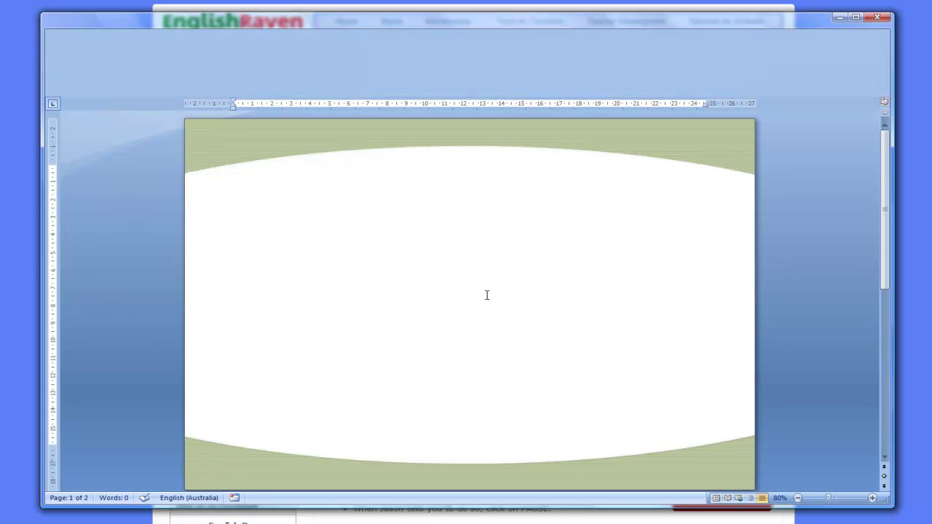
Step: Select the green top band inside the header and bring up its Pattern fill settings
double_click(667, 142)
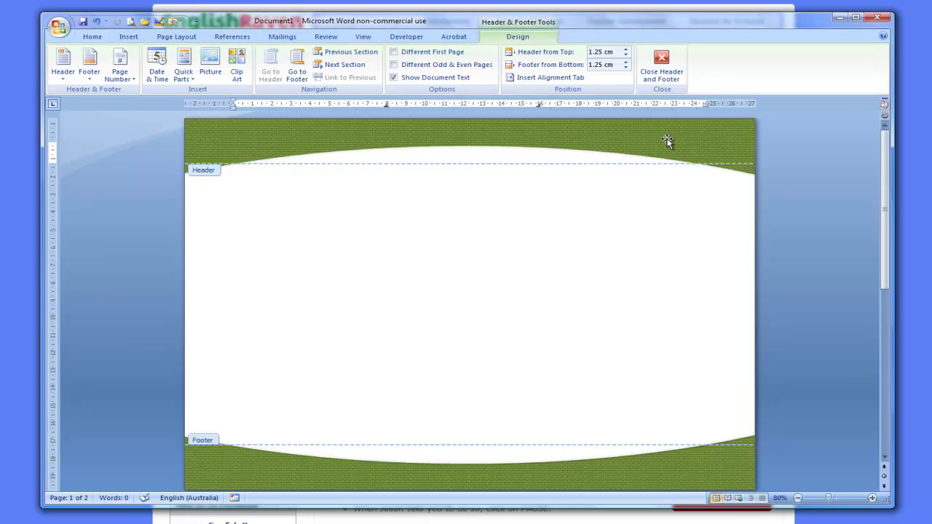
left_click(667, 142)
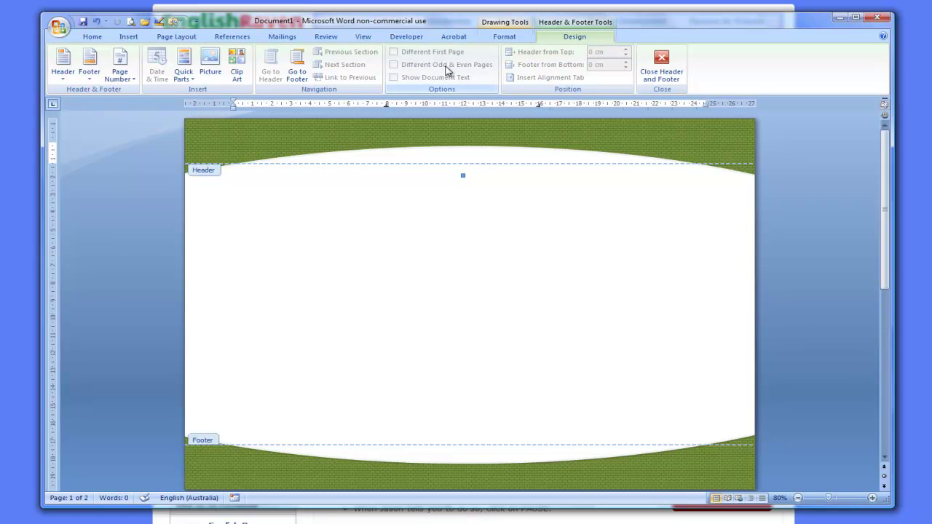
left_click(502, 37)
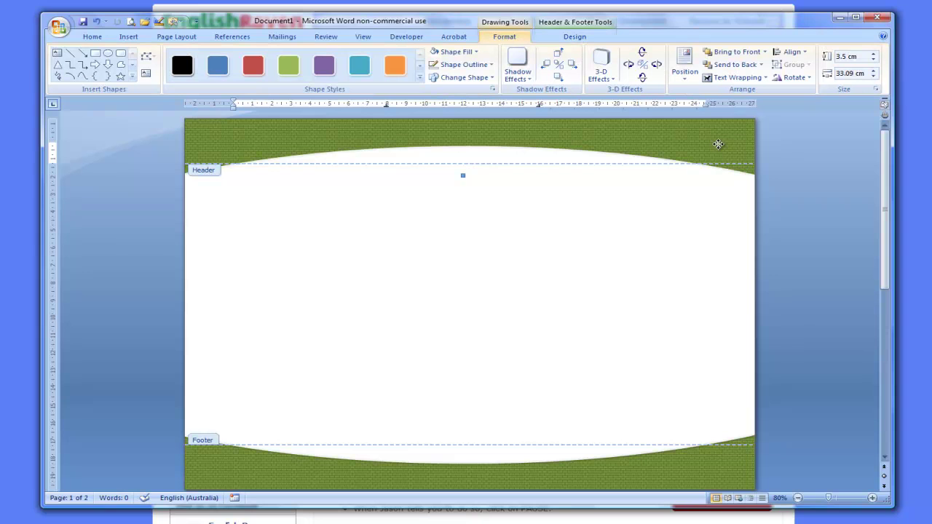
left_click(456, 53)
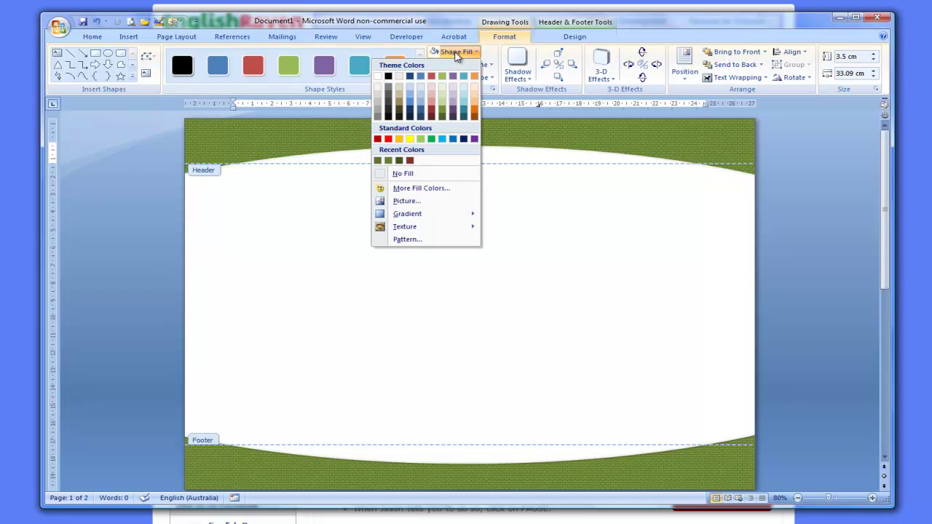
left_click(430, 239)
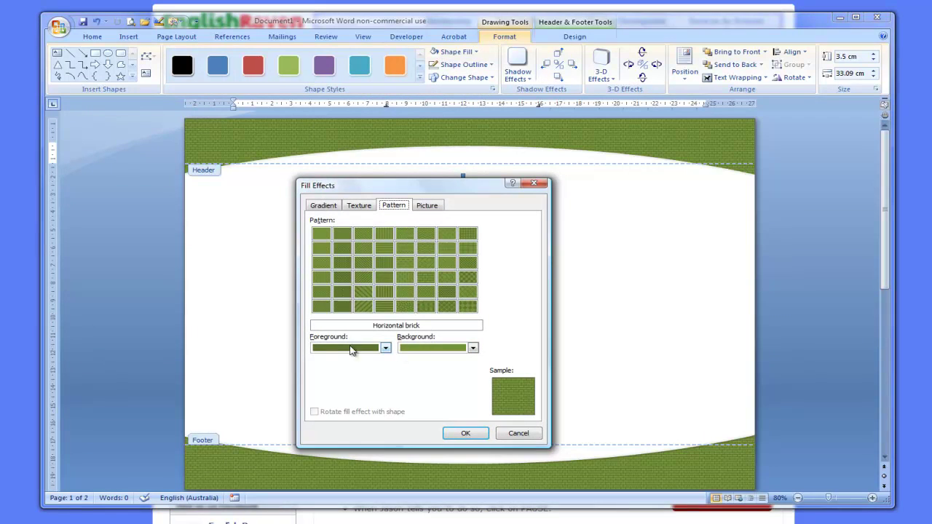
Step: Set the Horizontal brick pattern's foreground and background to dark reds and apply it
left_click(385, 349)
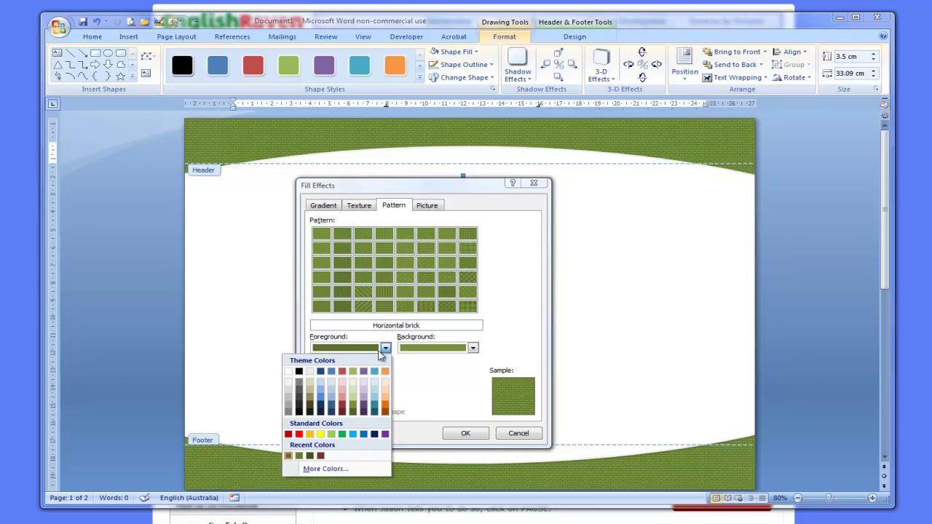
left_click(343, 410)
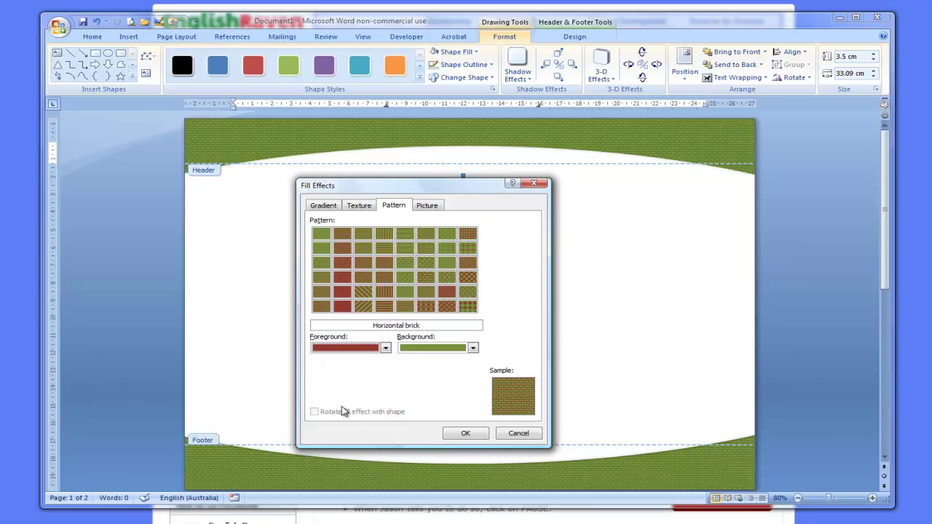
left_click(472, 348)
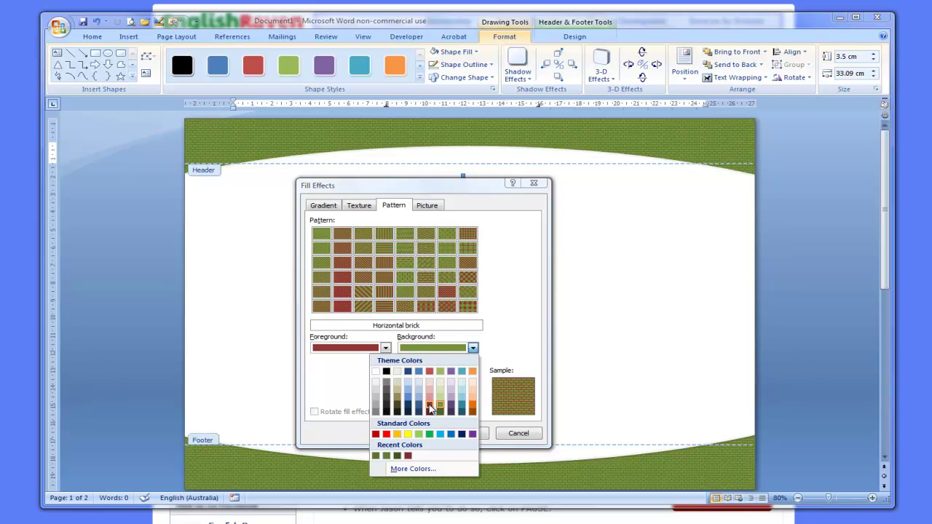
left_click(429, 406)
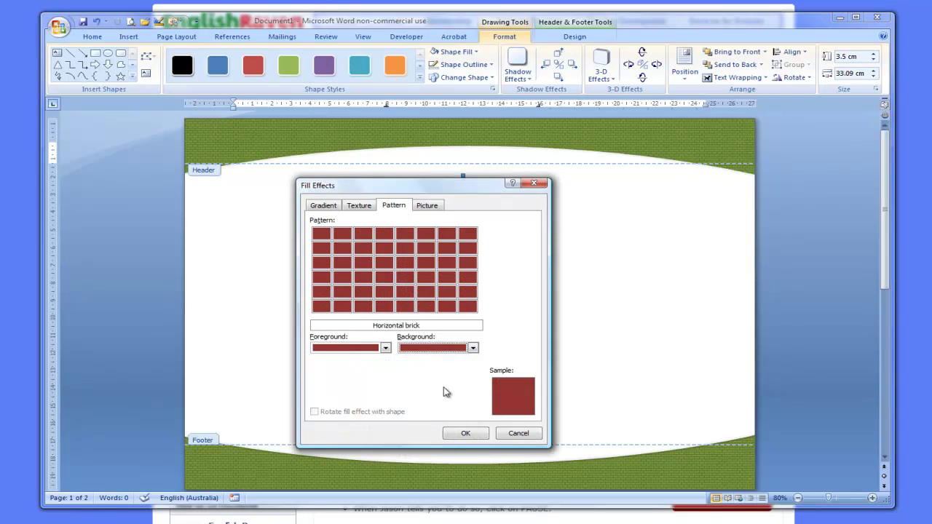
left_click(472, 349)
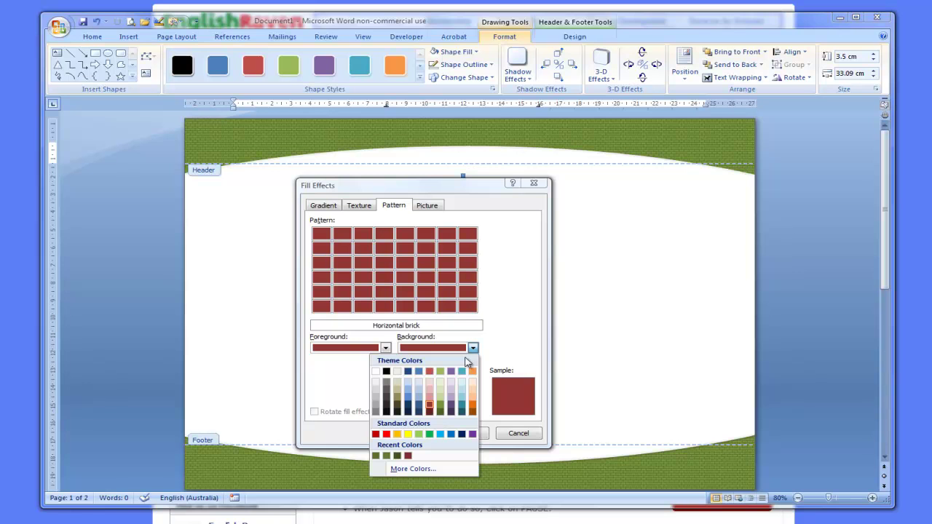
left_click(430, 414)
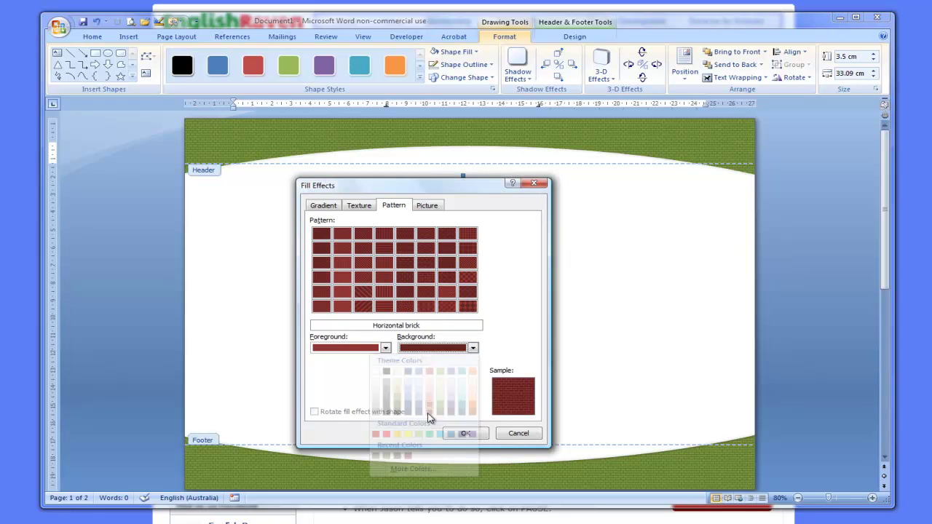
left_click(472, 349)
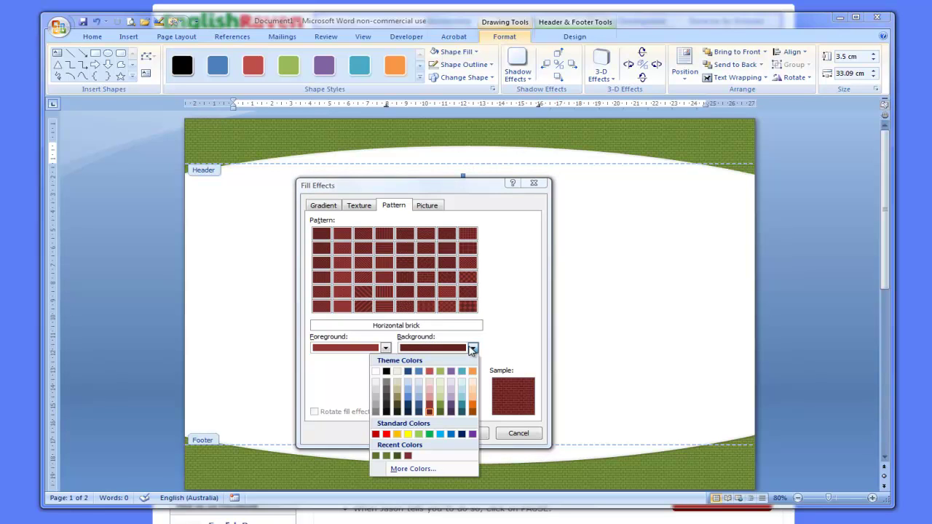
left_click(432, 408)
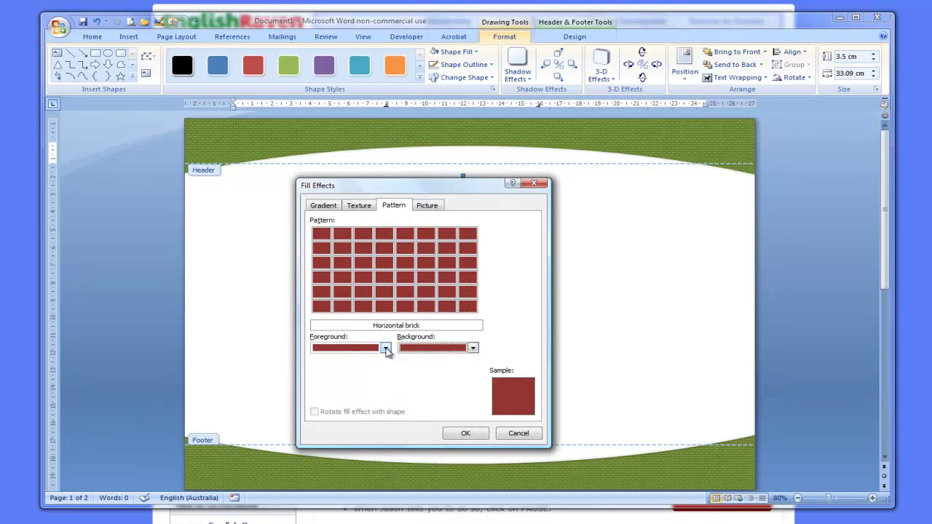
left_click(385, 348)
left_click(342, 411)
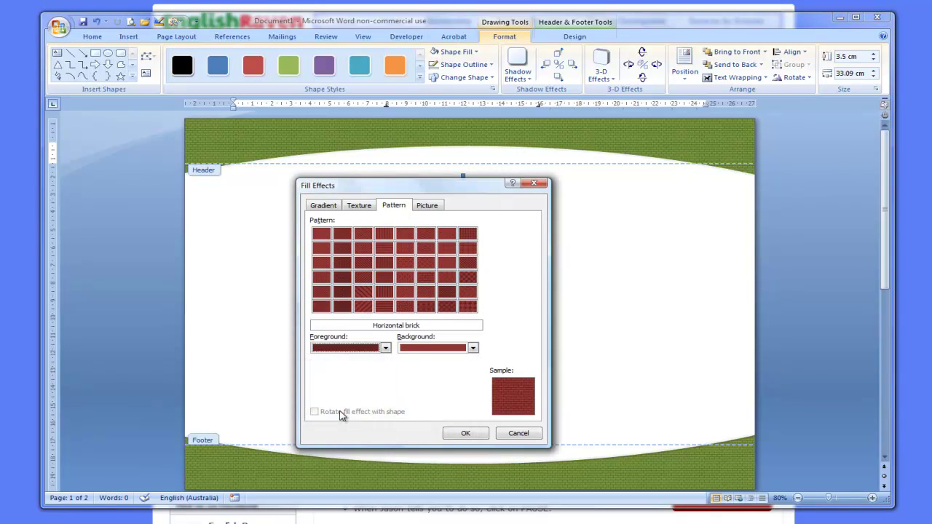
left_click(465, 433)
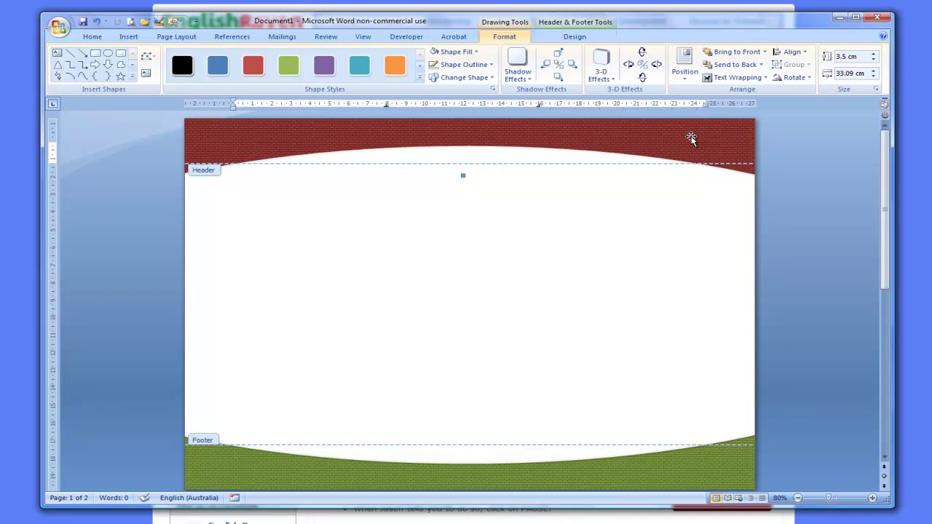
Step: Give the footer band a Horizontal brick pattern with dark red foreground and background
left_click(727, 481)
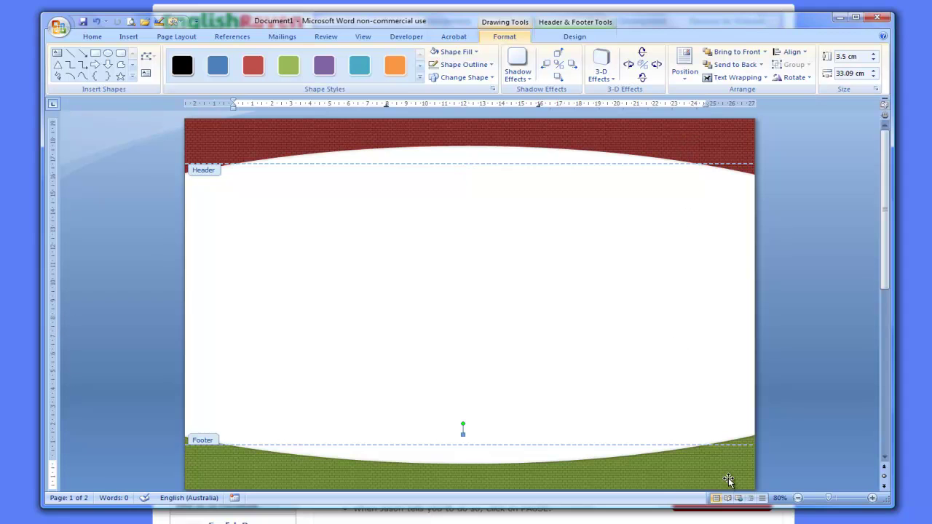
left_click(452, 52)
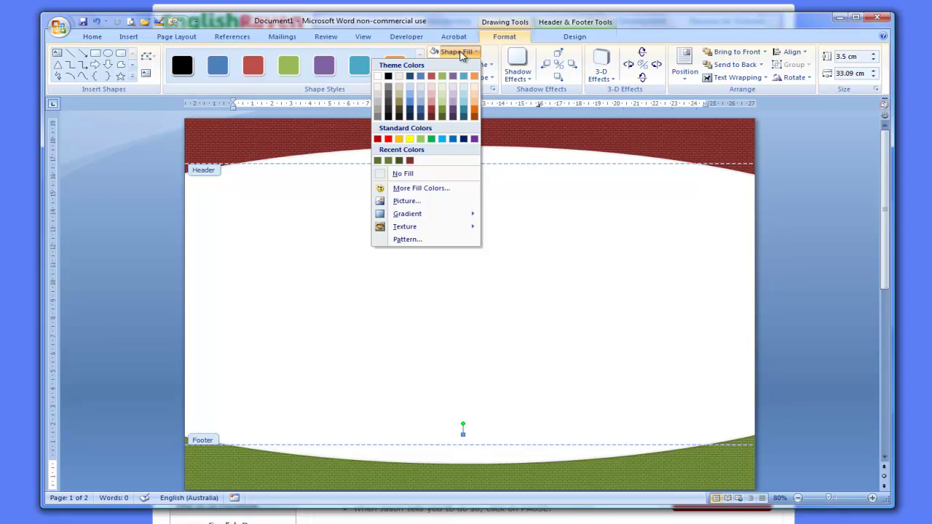
left_click(424, 243)
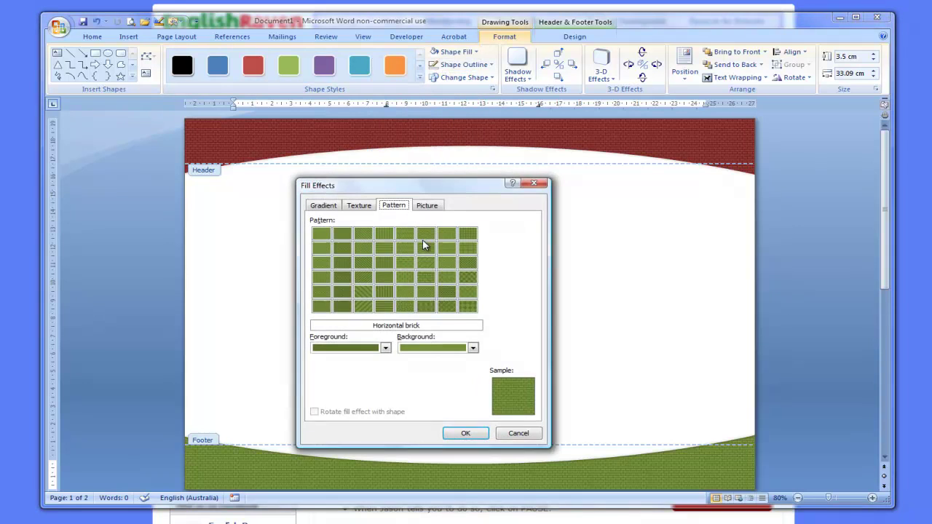
left_click(386, 348)
left_click(341, 413)
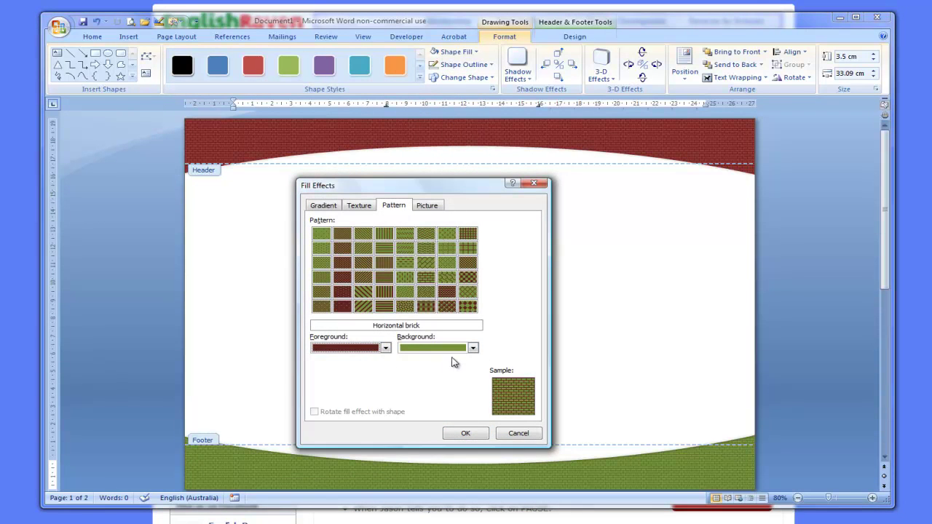
left_click(472, 348)
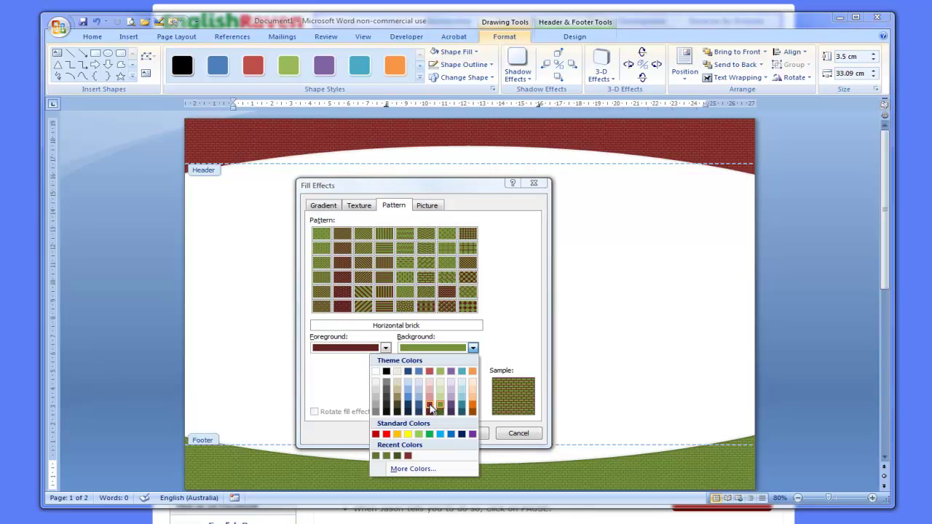
left_click(430, 410)
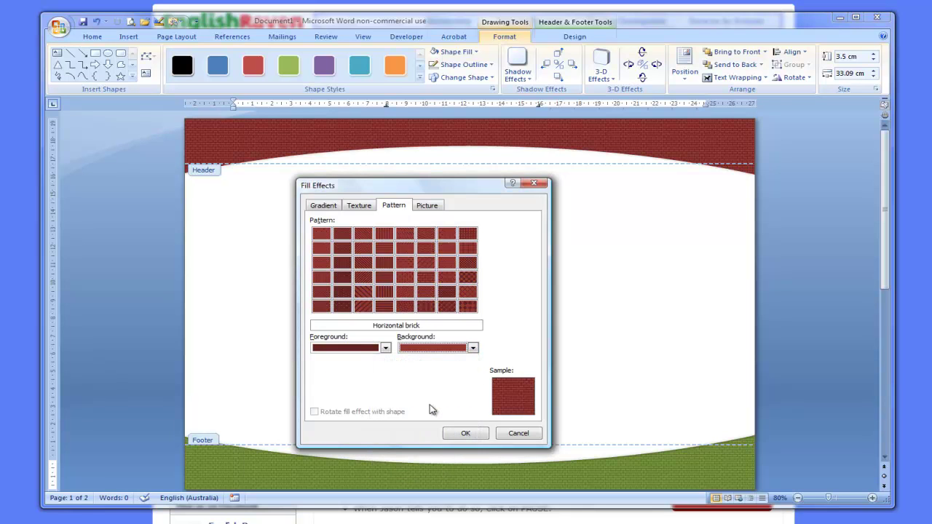
left_click(463, 434)
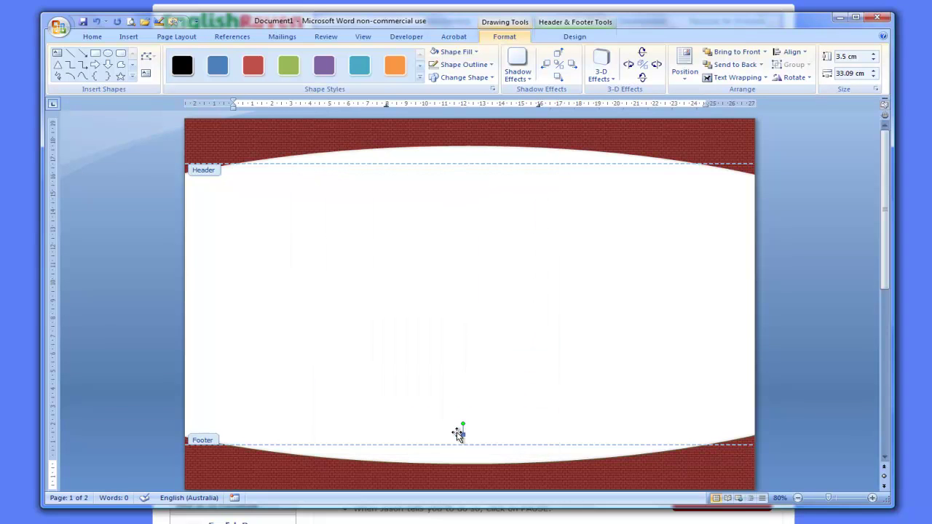
left_click(476, 266)
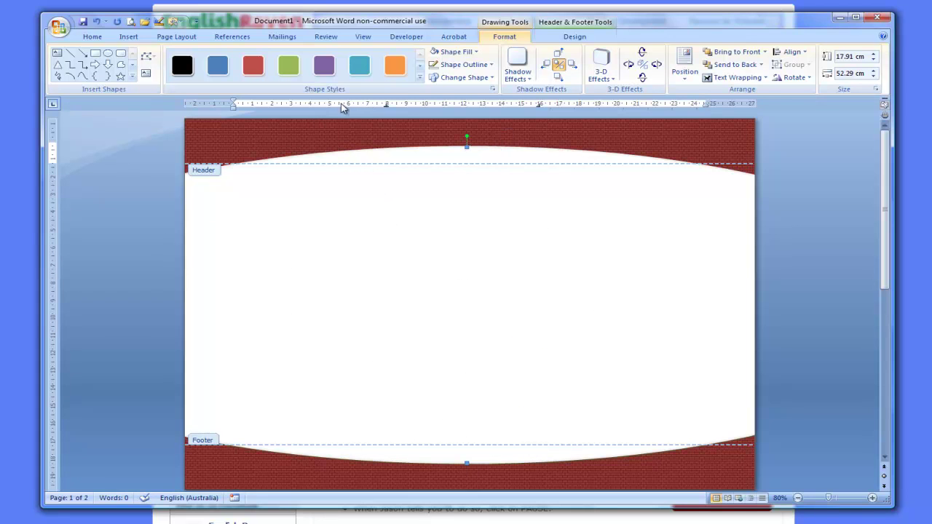
Step: Try a red style and white fill on the curved shape, then delete it
left_click(254, 66)
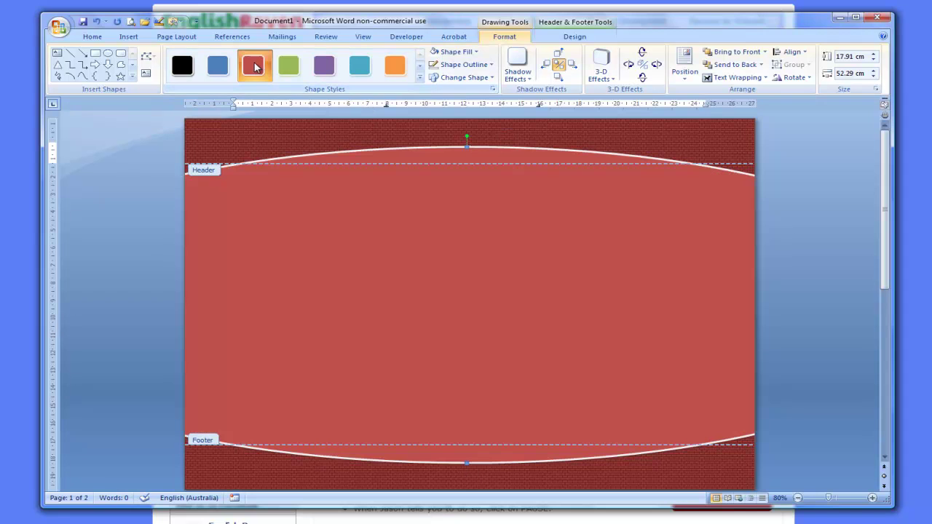
left_click(471, 53)
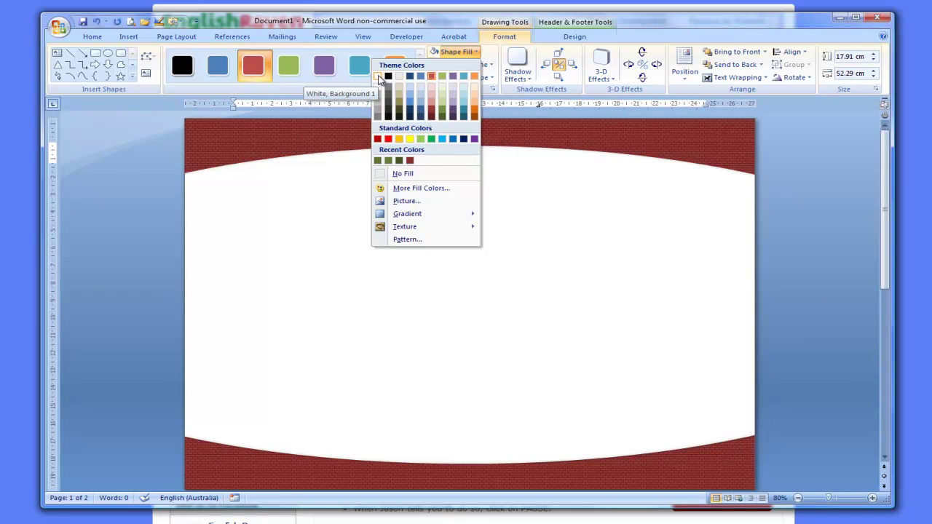
left_click(378, 76)
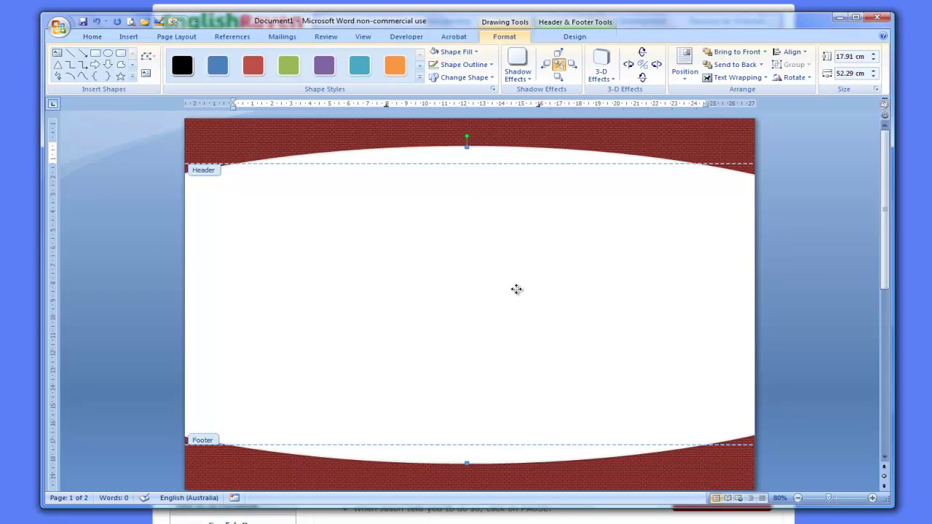
key("Delete")
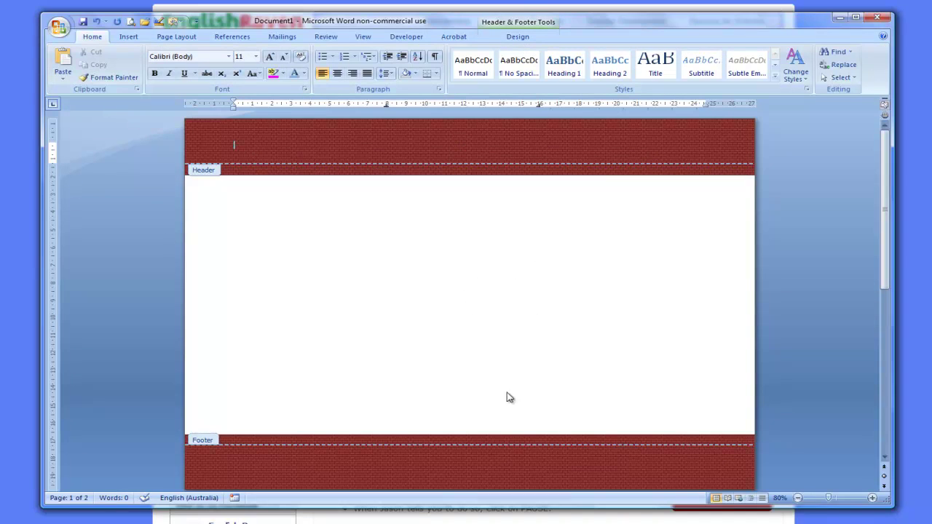
Step: Delete the footer band and stretch the header brick rectangle to 41.33 by 33.09 cm
left_click(520, 475)
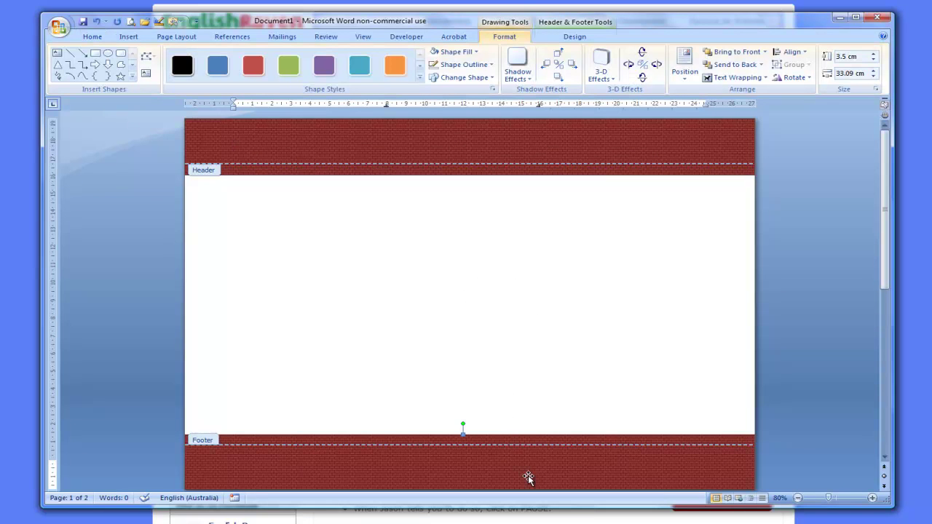
key("Delete")
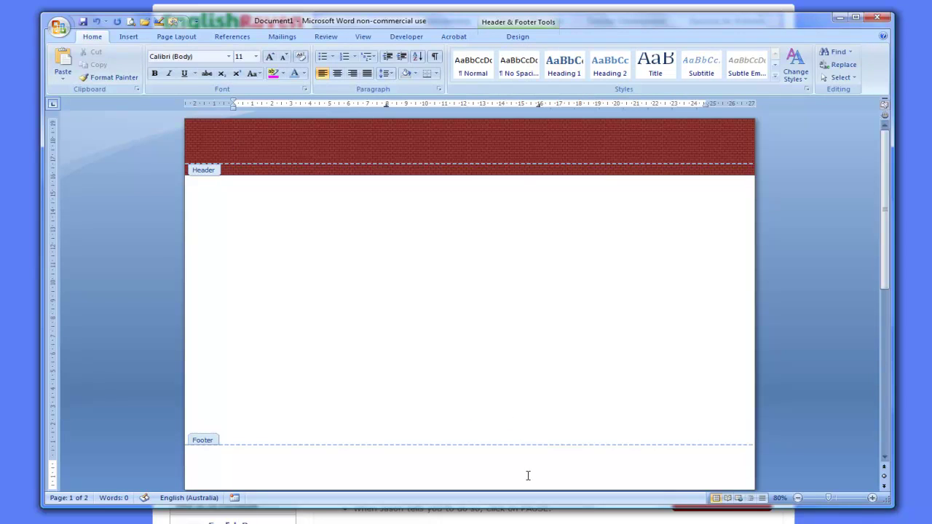
left_click(520, 137)
left_click_drag(462, 175, 450, 451)
left_click_drag(447, 486, 462, 466)
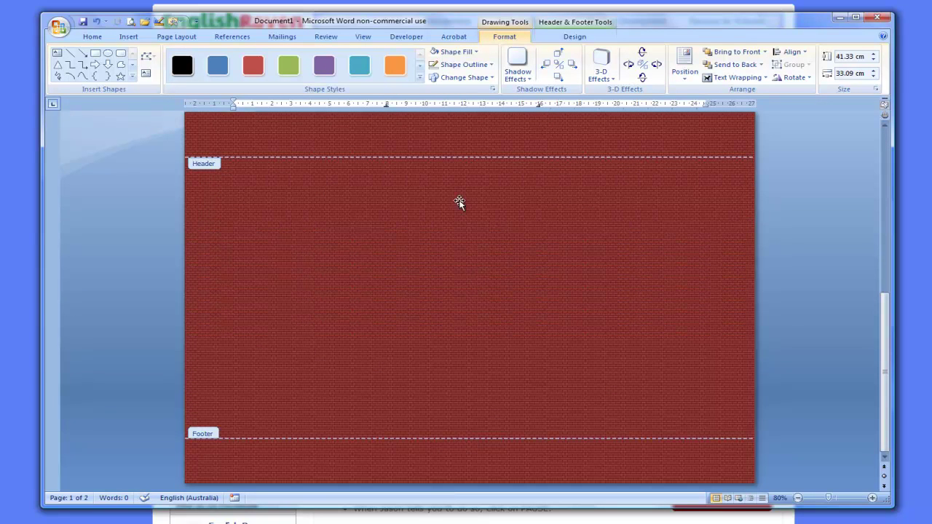
scroll(717, 213, "up", 1)
scroll(716, 213, "up", 10)
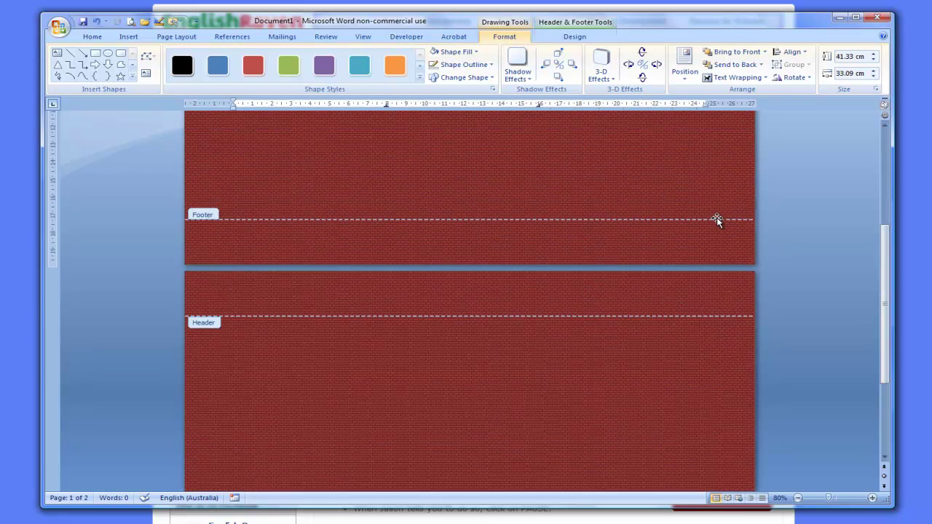
left_click(129, 37)
left_click(236, 63)
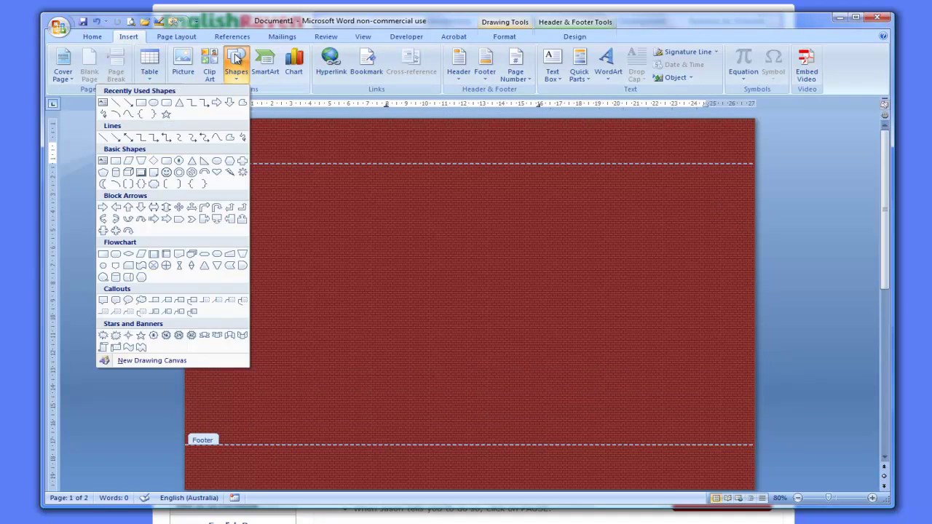
Step: Draw a rounded rectangle 16.79 cm high and 15.57 cm wide, centred, with tighter corners
left_click(167, 103)
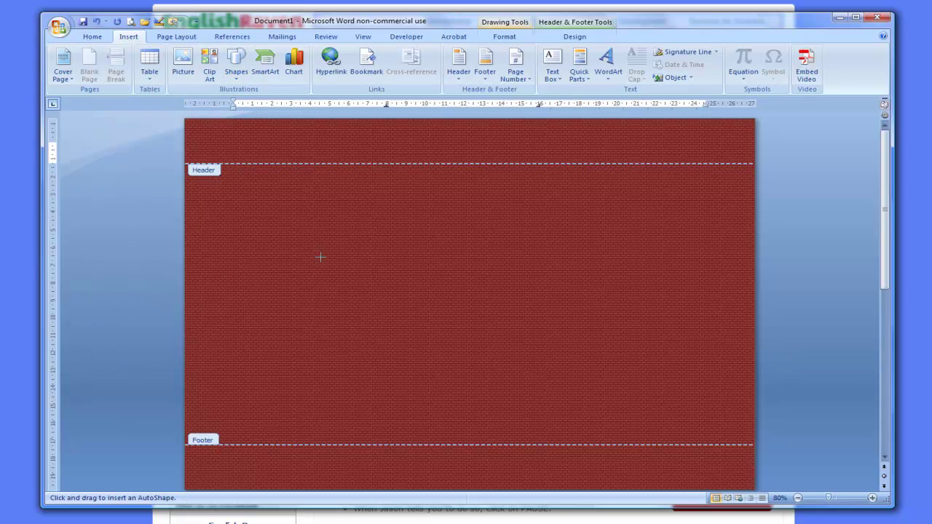
left_click_drag(281, 194, 457, 349)
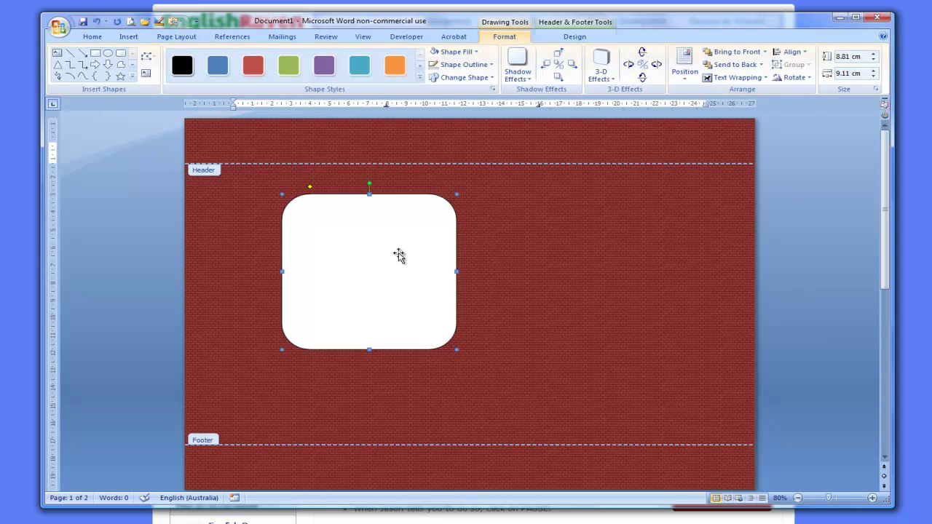
left_click_drag(387, 235, 271, 217)
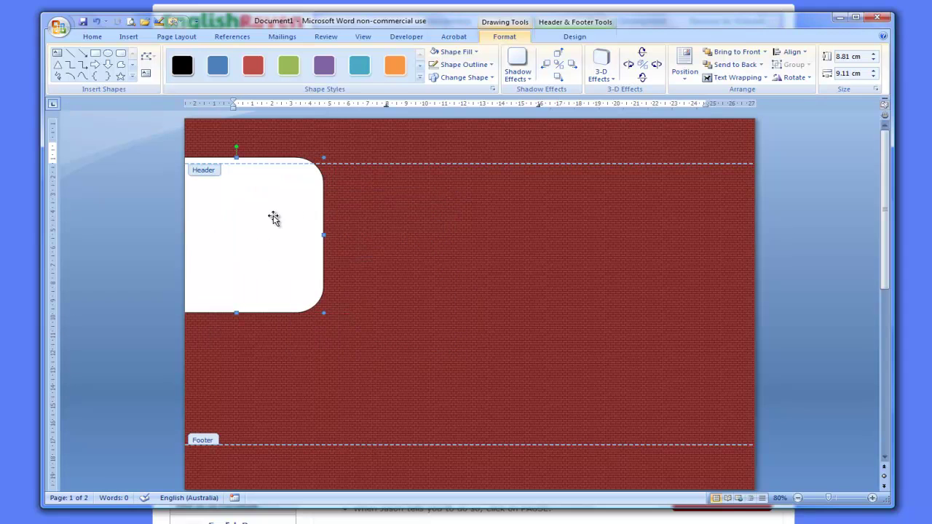
left_click_drag(447, 233, 446, 234)
left_click_drag(298, 315, 289, 453)
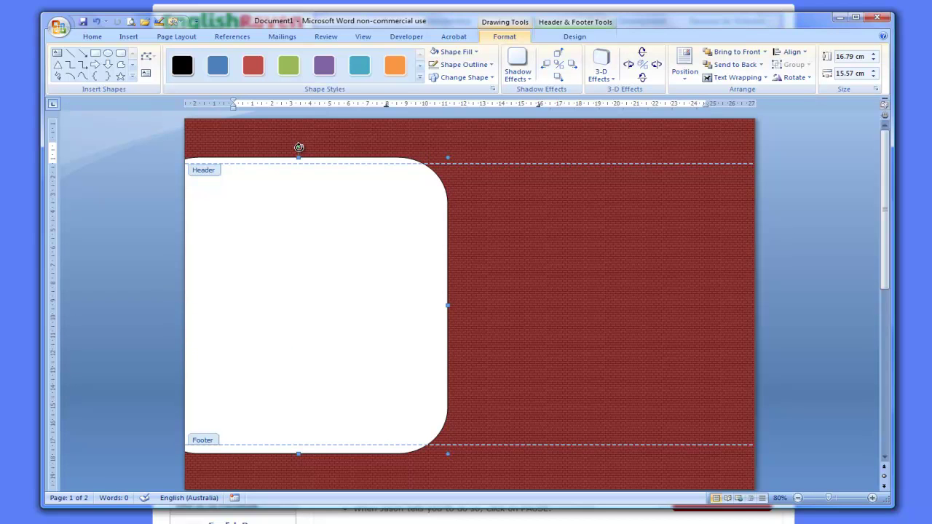
left_click_drag(414, 167, 416, 308)
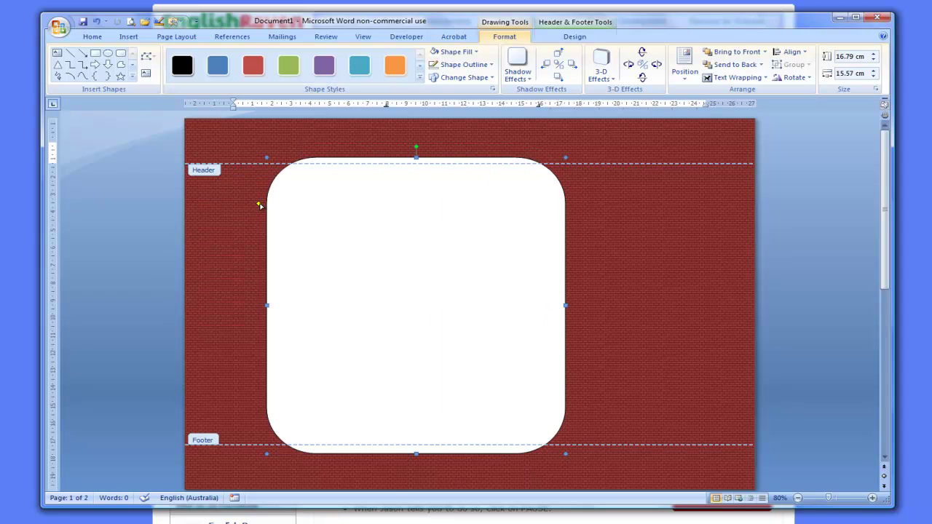
left_click_drag(260, 206, 268, 175)
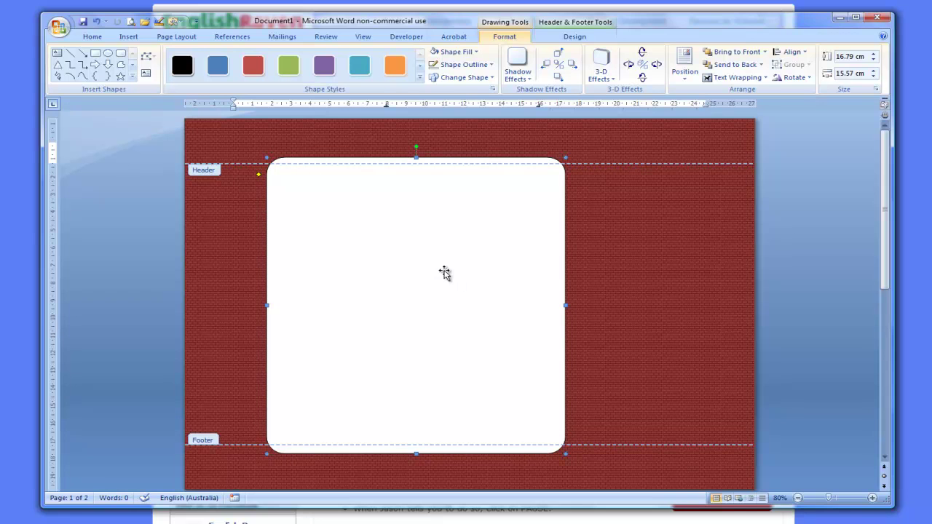
Step: Apply a red style, then a white fill, to the rounded rectangle
left_click(253, 64)
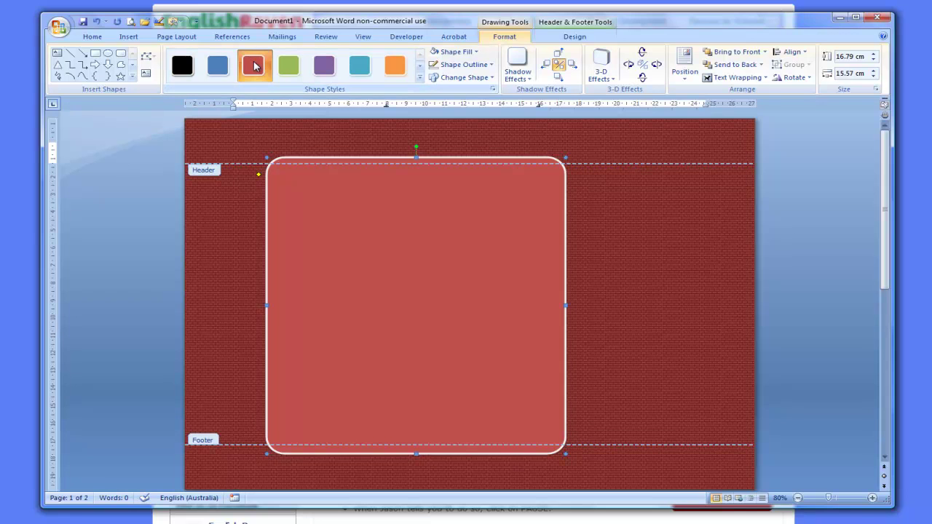
left_click(474, 51)
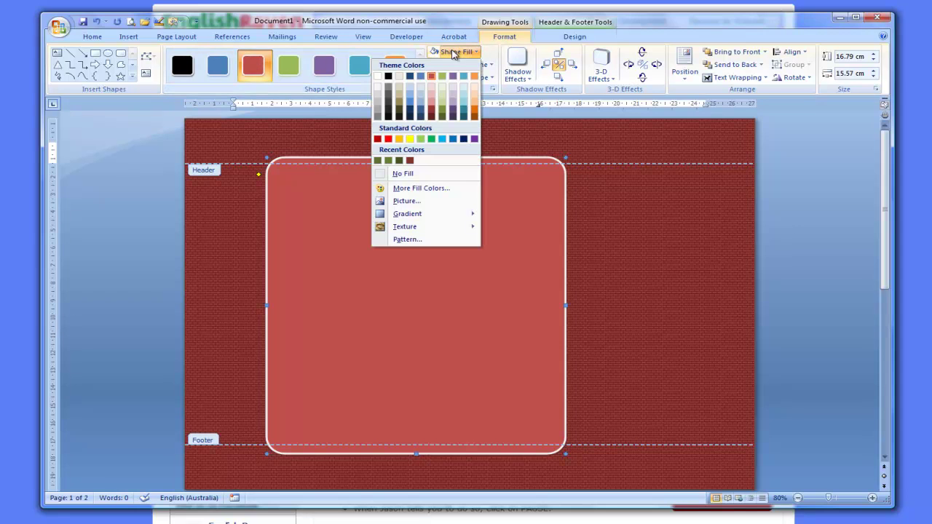
left_click(377, 76)
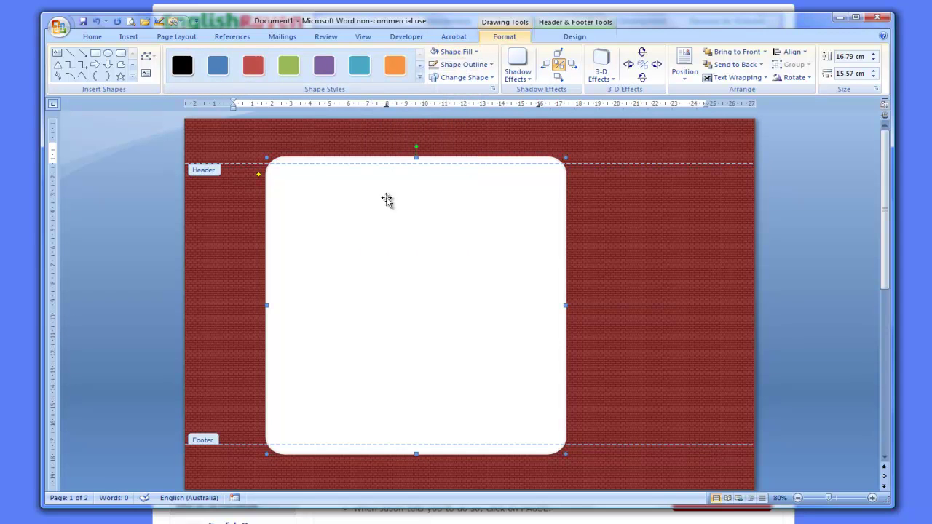